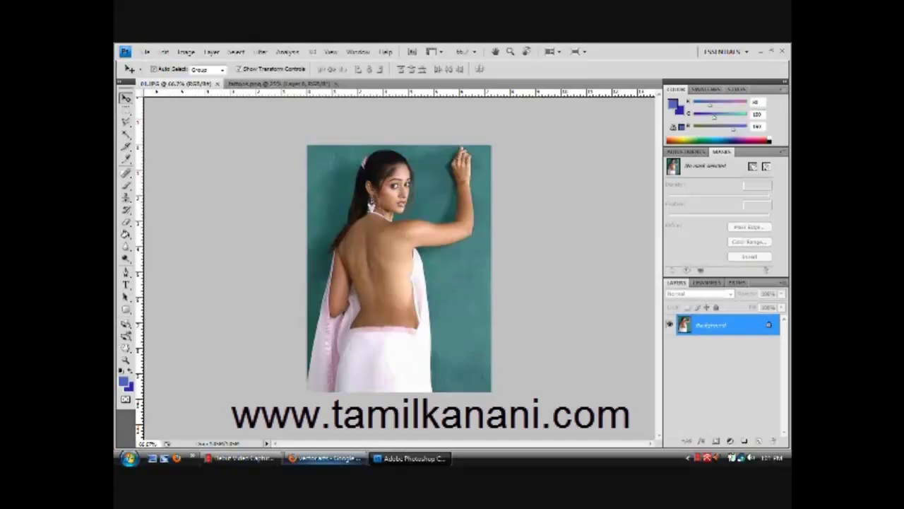
# Step: Switch to Firefox and look through the image search results for vector arts
pyautogui.click(325, 458)
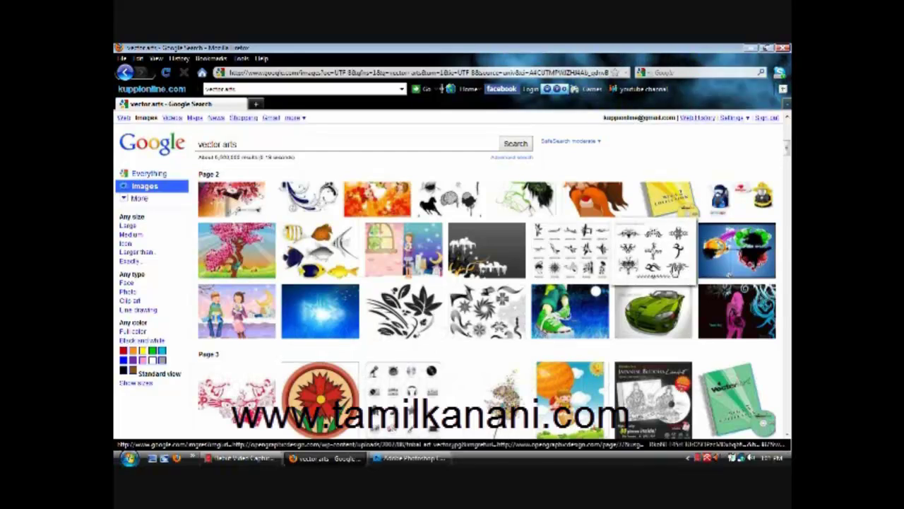
pyautogui.moveTo(681, 270)
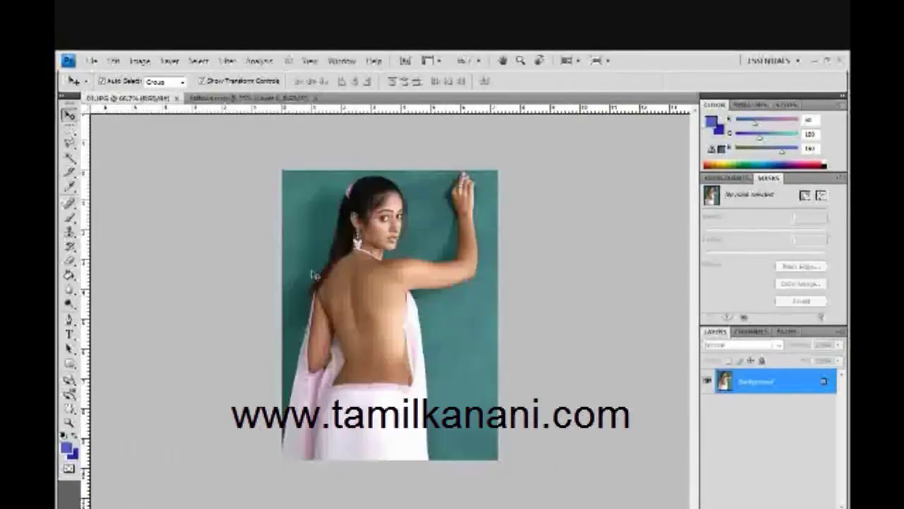
# Step: Scale the floral ornament in the tattoo document down to about two thirds of its size and apply the transformation
pyautogui.click(236, 101)
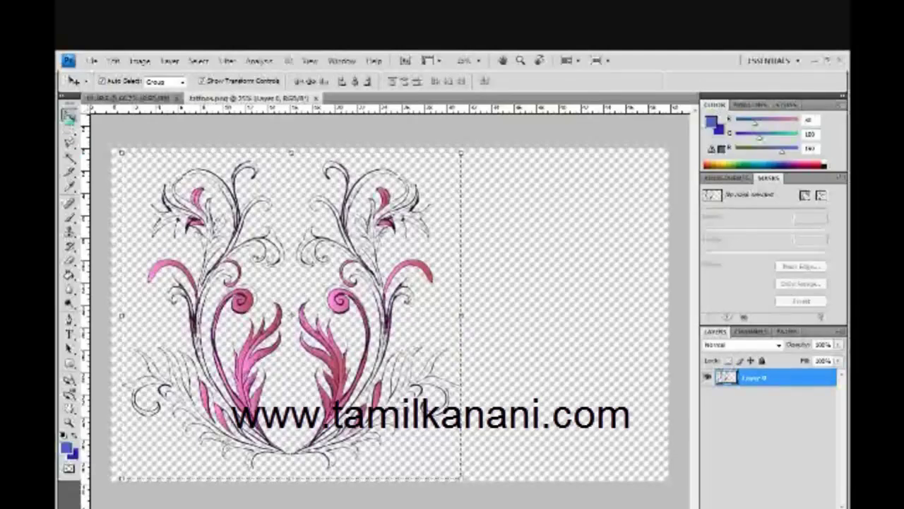
pyautogui.click(69, 116)
pyautogui.press('Down')
pyautogui.press('Down')
pyautogui.press('Down')
pyautogui.press('Down')
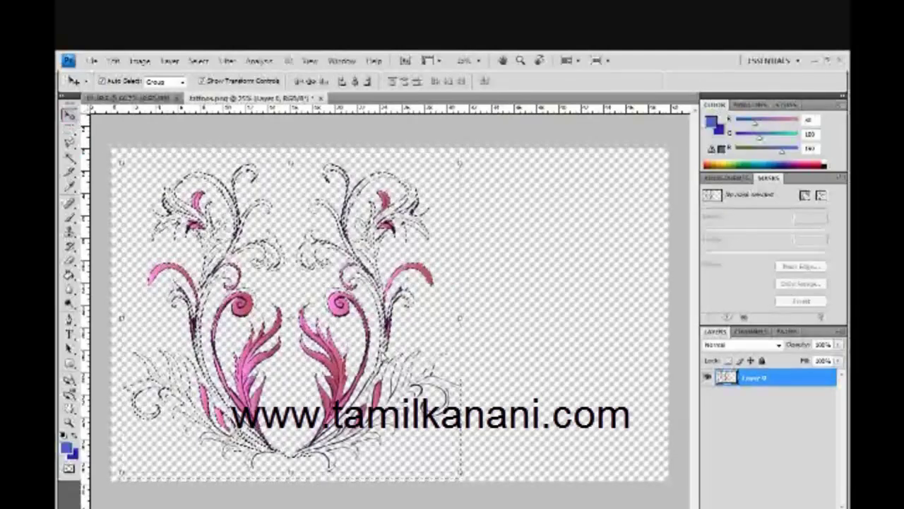
pyautogui.moveTo(459, 471); pyautogui.dragTo(345, 366)
pyautogui.press('m')
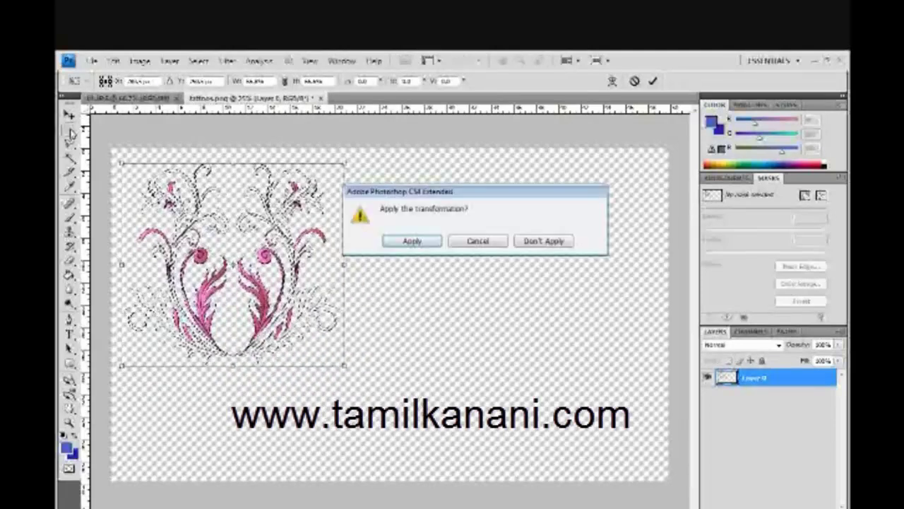
pyautogui.click(424, 241)
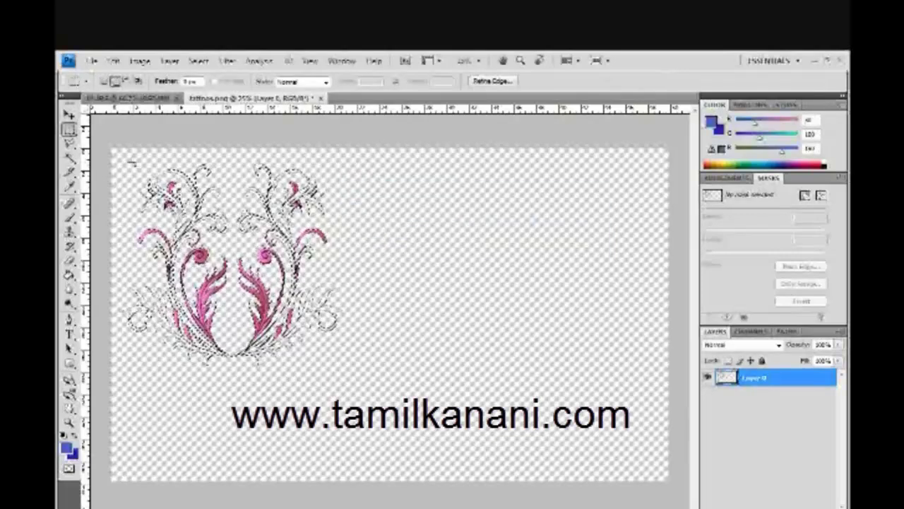
# Step: Select the whole scaled ornament with a rectangular marquee and copy it with Copy Merged
pyautogui.moveTo(125, 157); pyautogui.dragTo(343, 361)
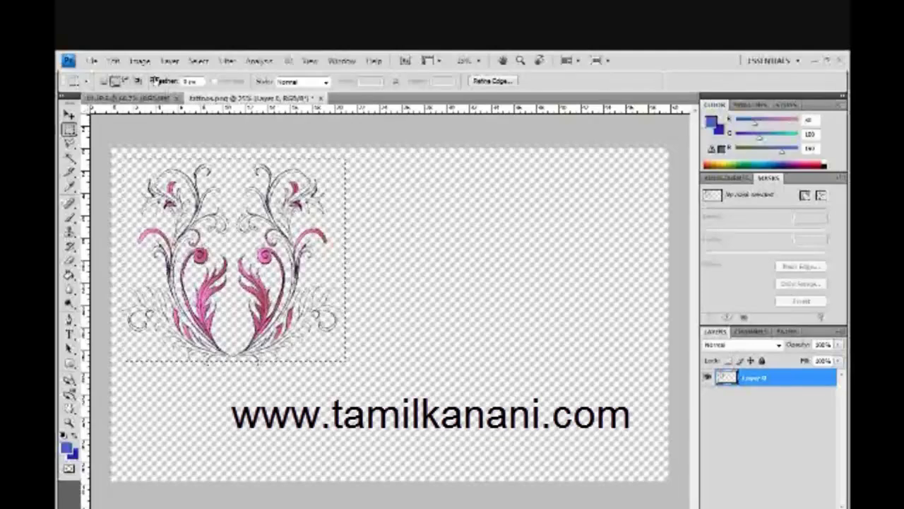
pyautogui.click(114, 61)
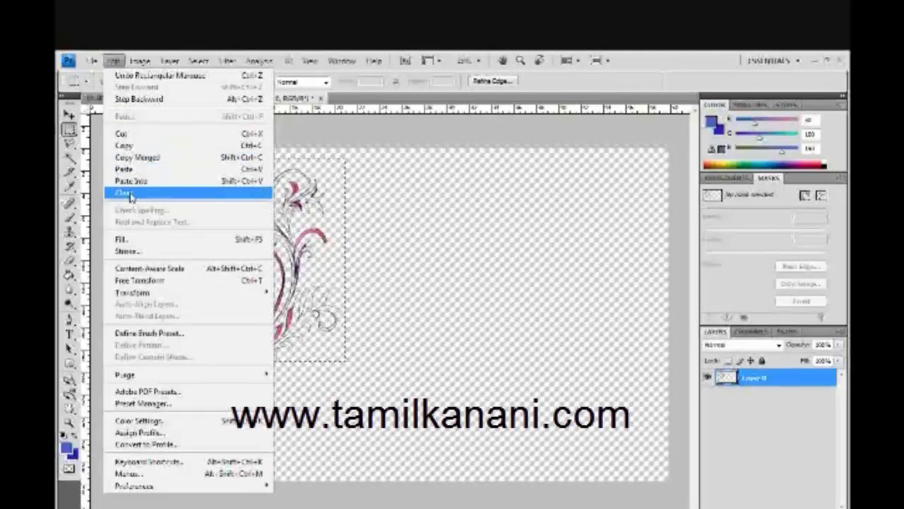
pyautogui.click(127, 157)
# Step: Paste the copied ornament into the photo document 01.JPG
pyautogui.click(129, 97)
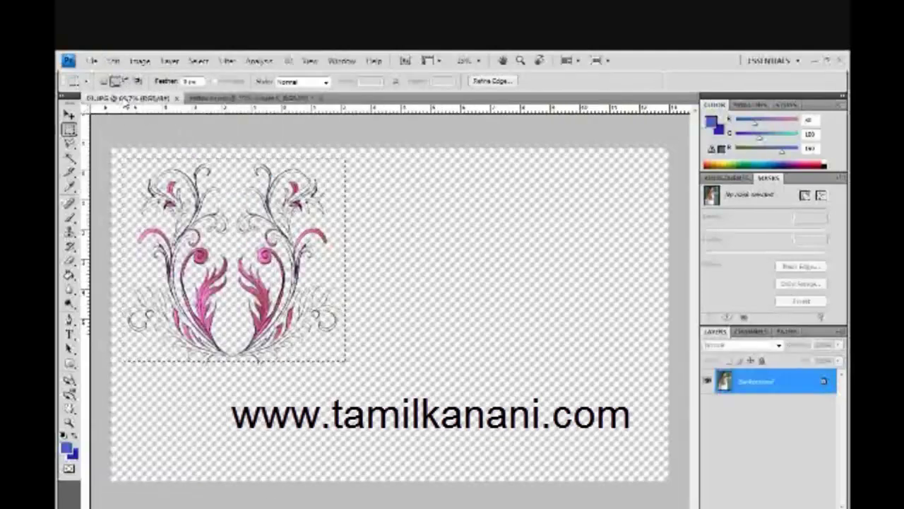
pyautogui.click(113, 61)
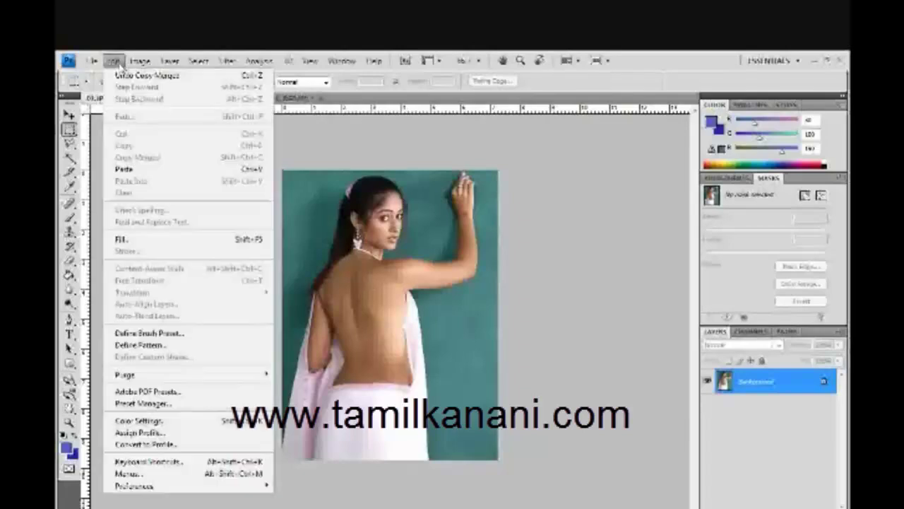
pyautogui.click(126, 168)
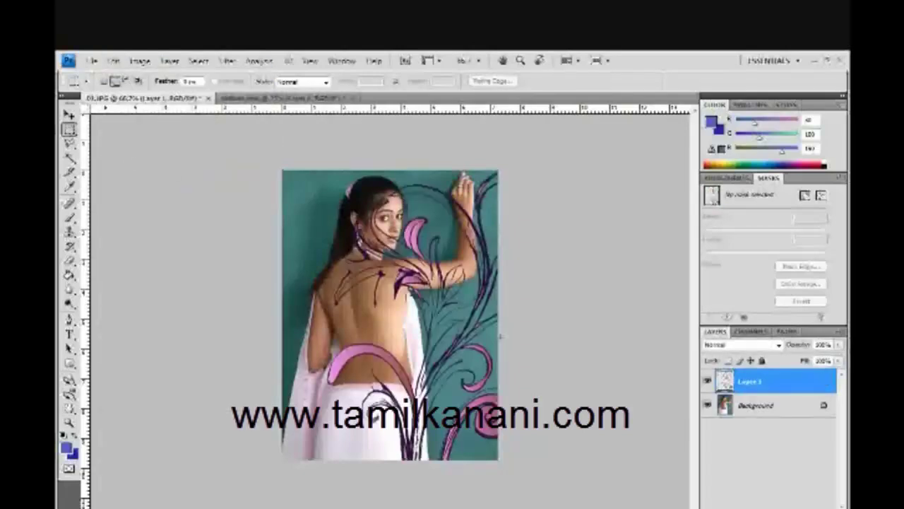
# Step: Convert the pasted ornament layer, Layer 1, to a smart object
pyautogui.click(70, 115)
pyautogui.click(427, 250)
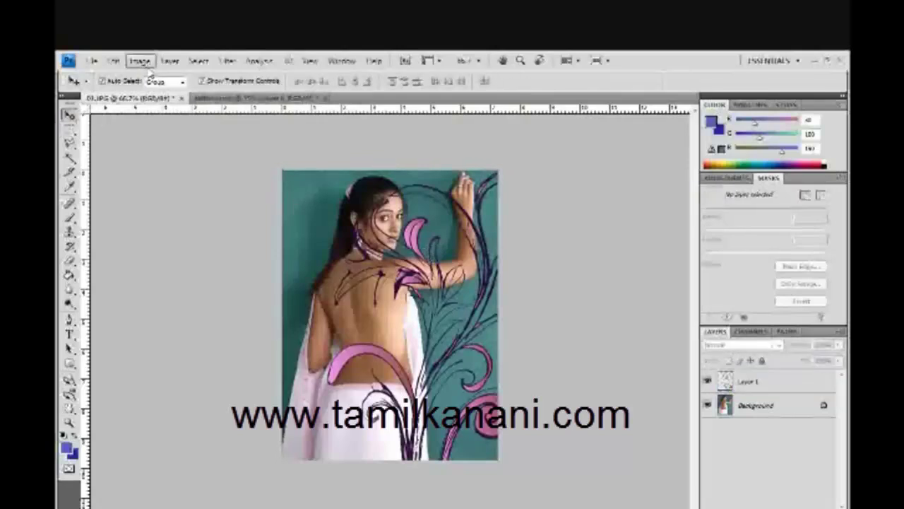
pyautogui.click(169, 61)
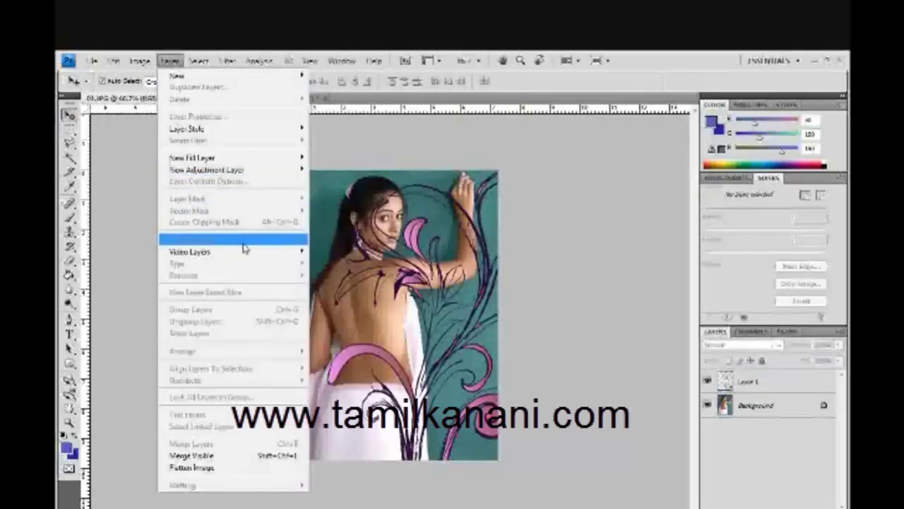
pyautogui.click(406, 285)
pyautogui.click(735, 382)
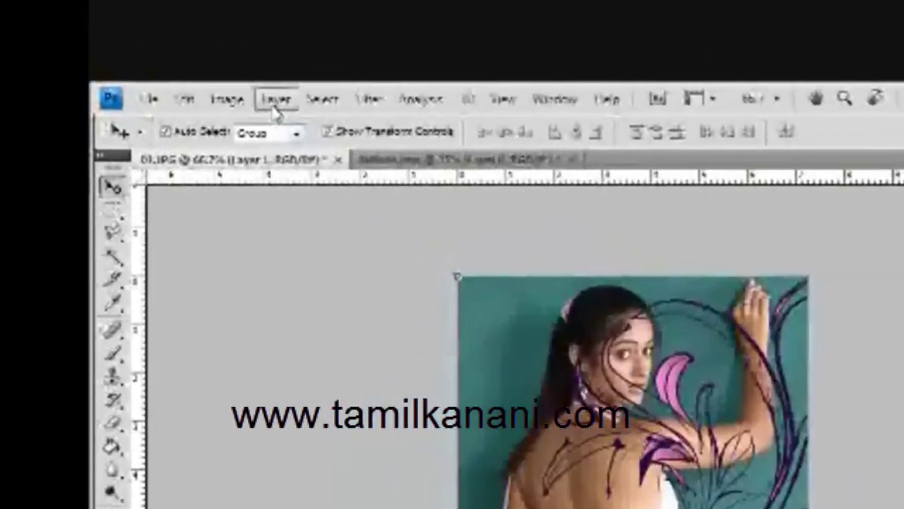
pyautogui.click(170, 61)
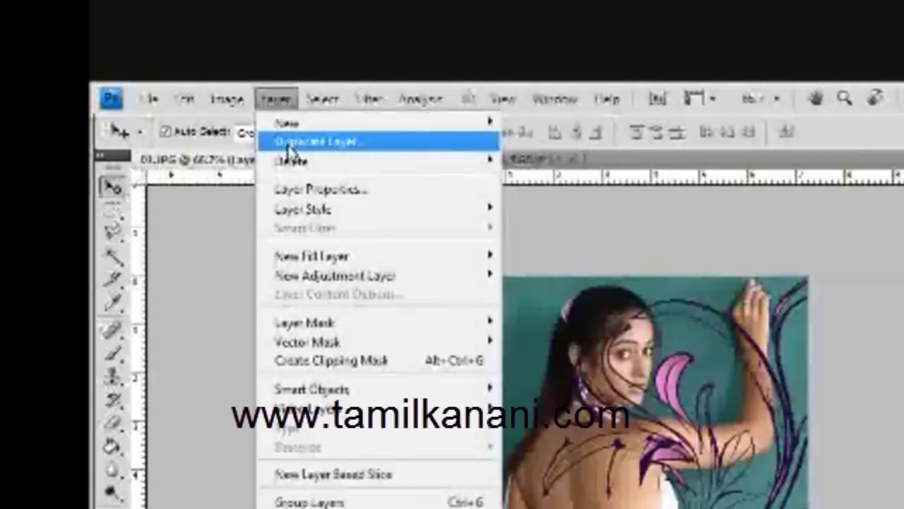
pyautogui.moveTo(418, 391)
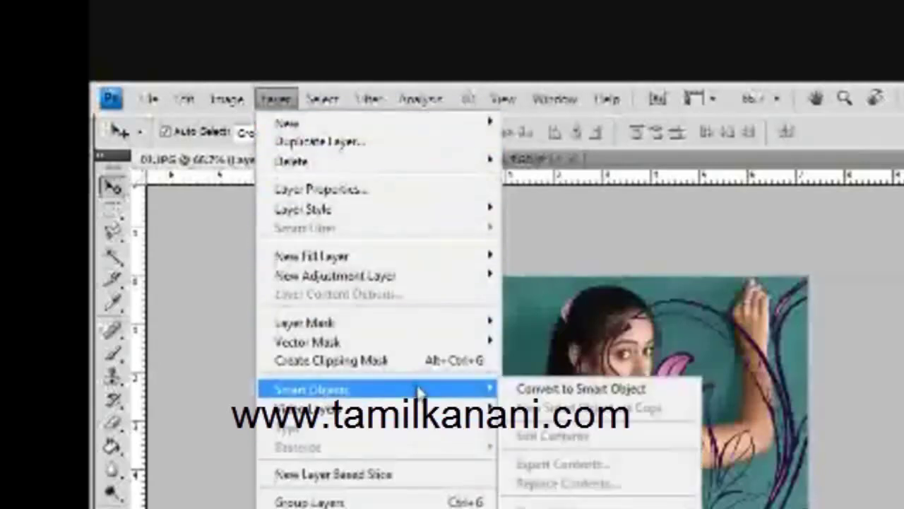
pyautogui.click(574, 388)
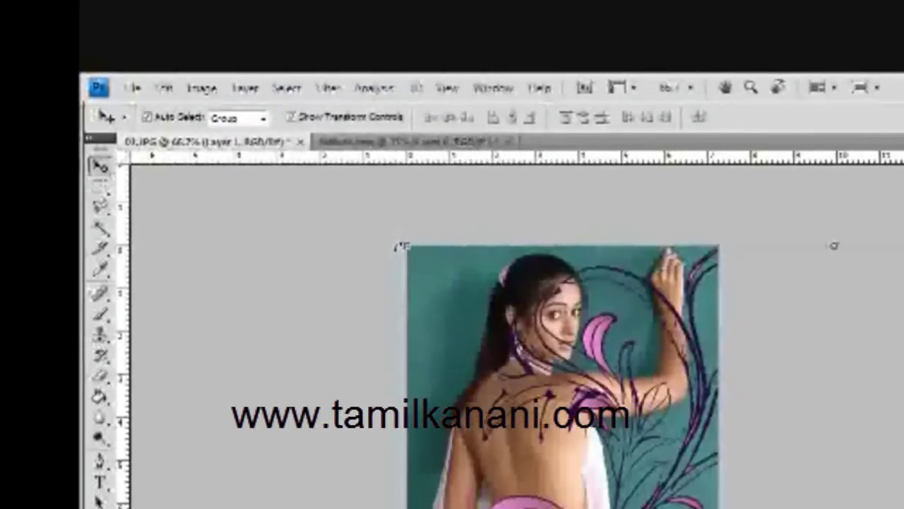
# Step: Scale the ornament down to fit the woman's upper back, position it there and place it
pyautogui.moveTo(457, 277); pyautogui.dragTo(541, 379)
pyautogui.moveTo(643, 457); pyautogui.dragTo(296, 258)
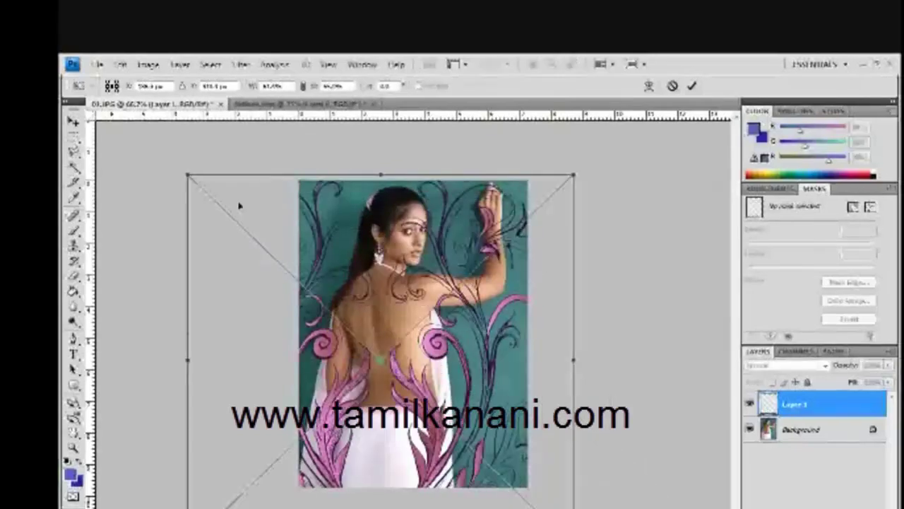
pyautogui.moveTo(185, 176); pyautogui.dragTo(392, 367)
pyautogui.moveTo(501, 467); pyautogui.dragTo(437, 333)
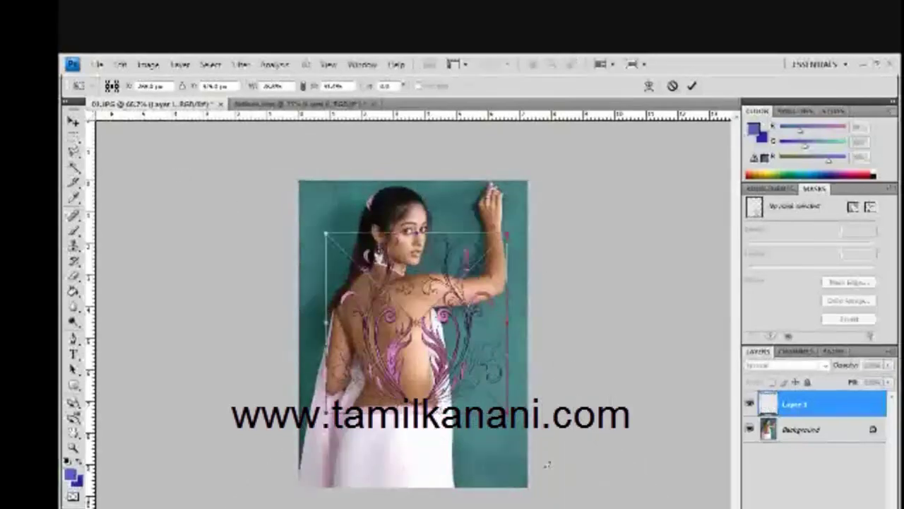
pyautogui.moveTo(508, 411); pyautogui.dragTo(459, 355)
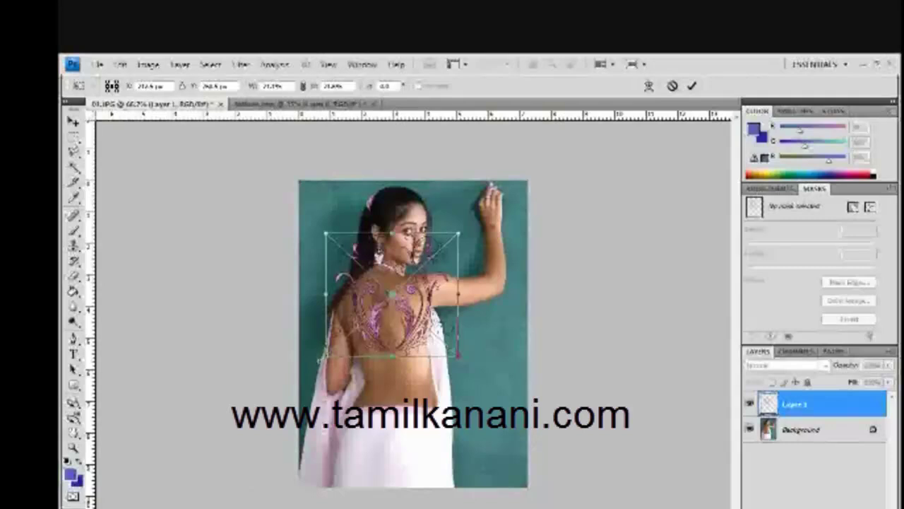
pyautogui.moveTo(325, 357); pyautogui.dragTo(375, 335)
pyautogui.moveTo(406, 299); pyautogui.dragTo(380, 330)
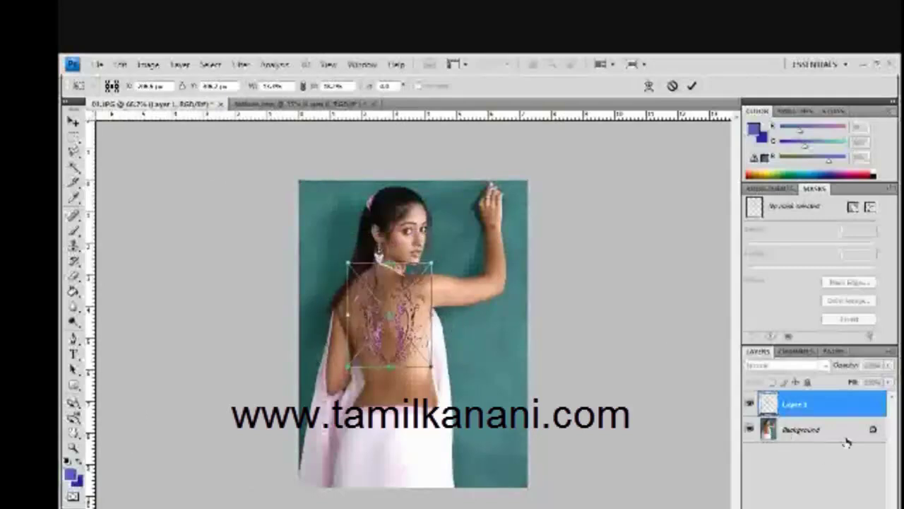
pyautogui.click(68, 122)
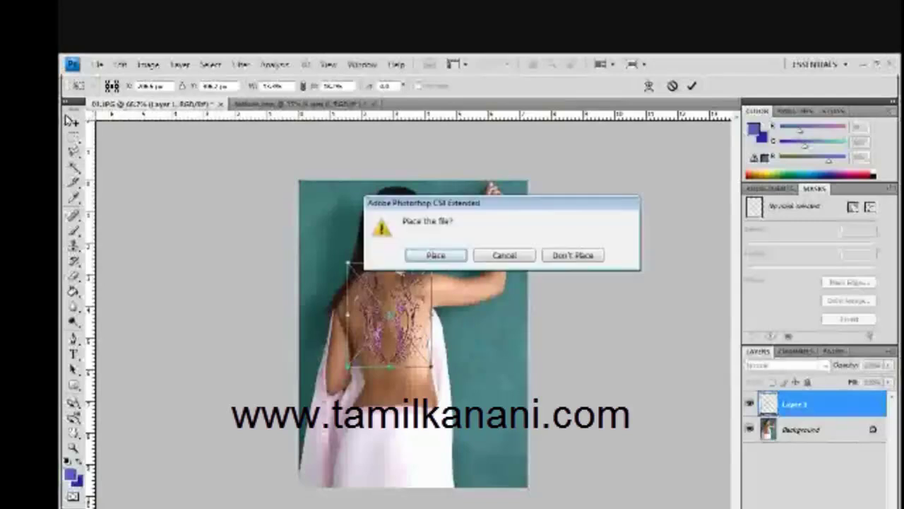
pyautogui.click(430, 263)
pyautogui.press('Return')
# Step: Convert the locked Background into a regular layer with the default name and settings
pyautogui.doubleClick(855, 431)
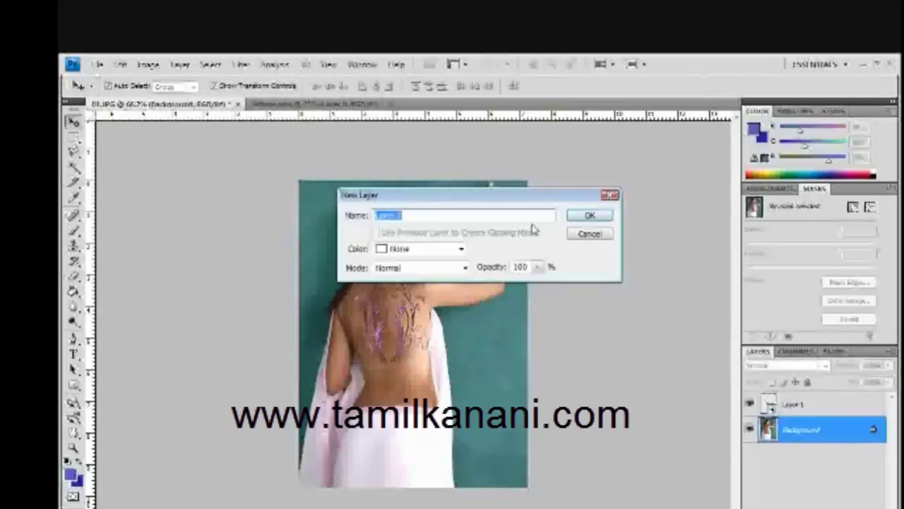
pyautogui.click(591, 216)
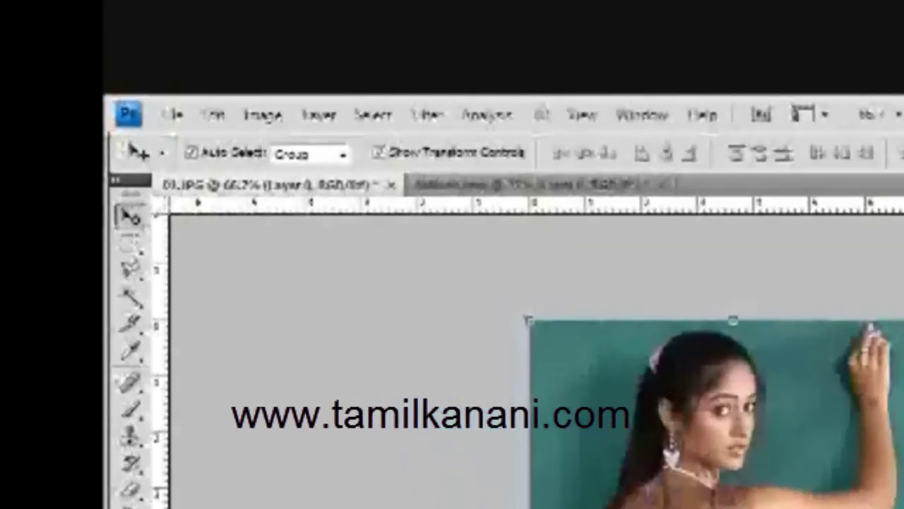
# Step: Move the ornament on Layer 1 straight down to the middle and lower part of the woman's back
pyautogui.press('z')
pyautogui.click(757, 368)
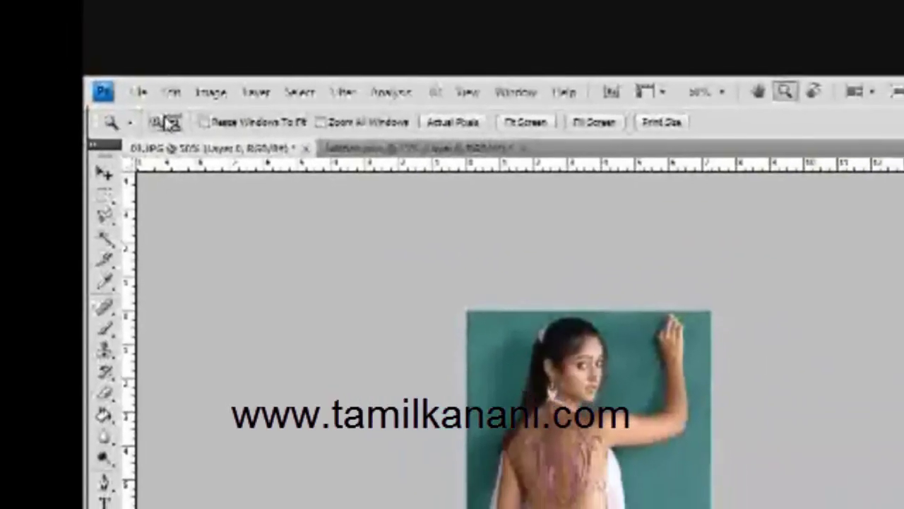
pyautogui.click(198, 155)
pyautogui.click(545, 393)
pyautogui.click(449, 393)
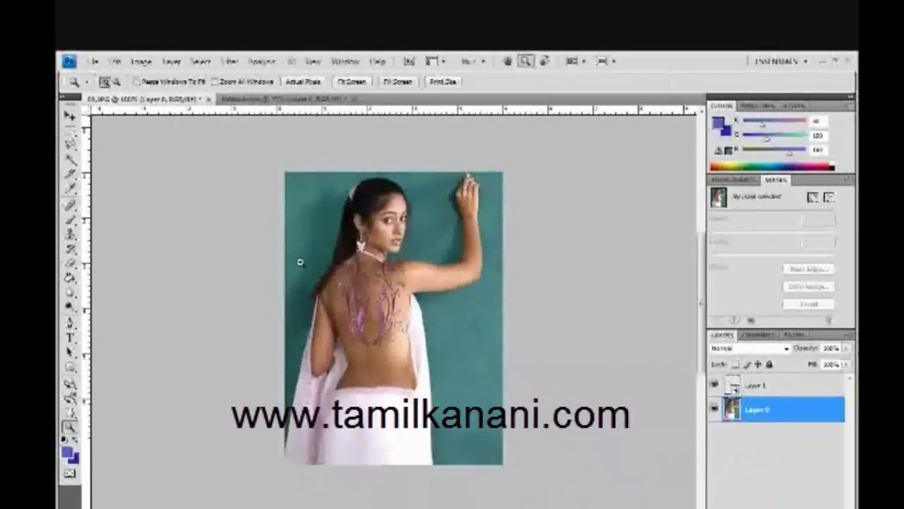
pyautogui.click(449, 393)
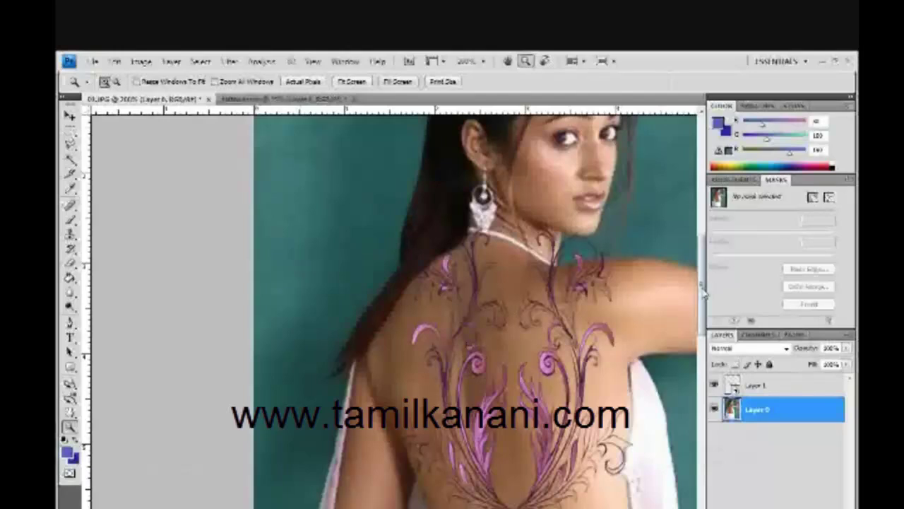
pyautogui.moveTo(702, 293); pyautogui.dragTo(701, 358)
pyautogui.moveTo(693, 323); pyautogui.dragTo(686, 297)
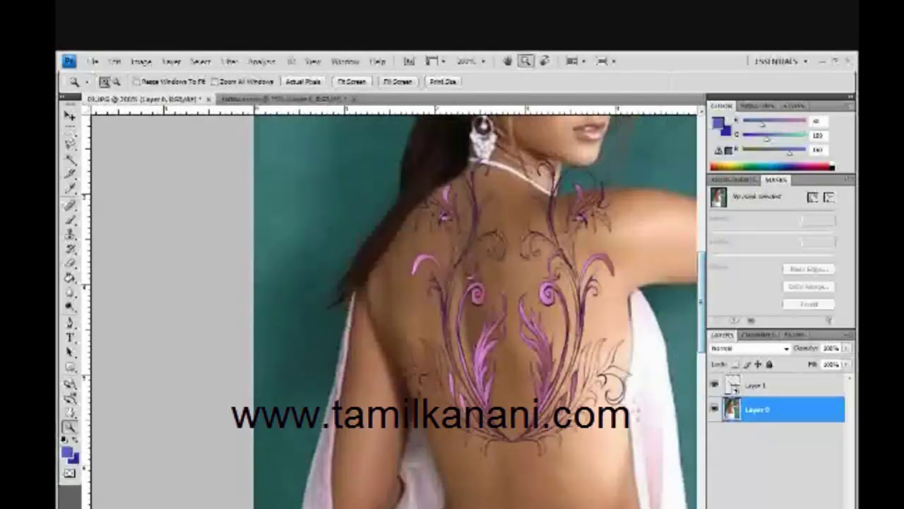
pyautogui.moveTo(424, 508); pyautogui.dragTo(450, 508)
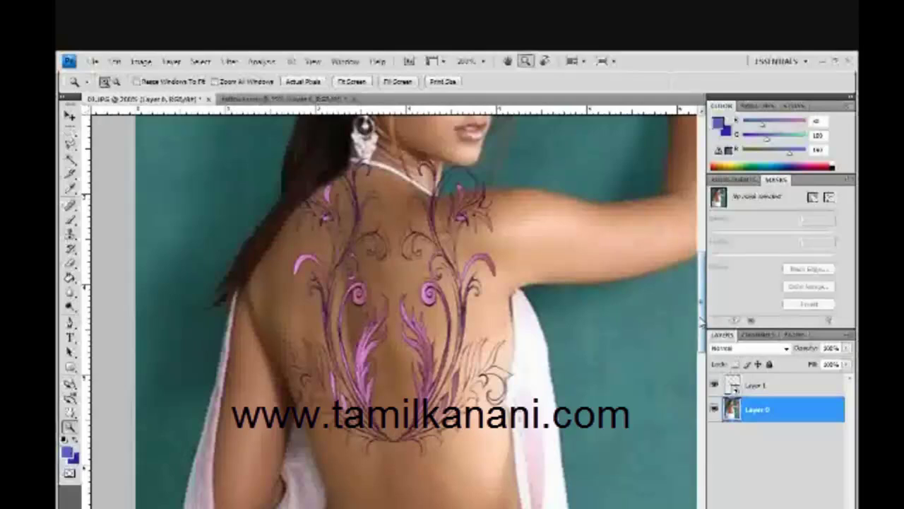
pyautogui.moveTo(699, 320); pyautogui.dragTo(690, 332)
pyautogui.scroll(-2, 689, 332)
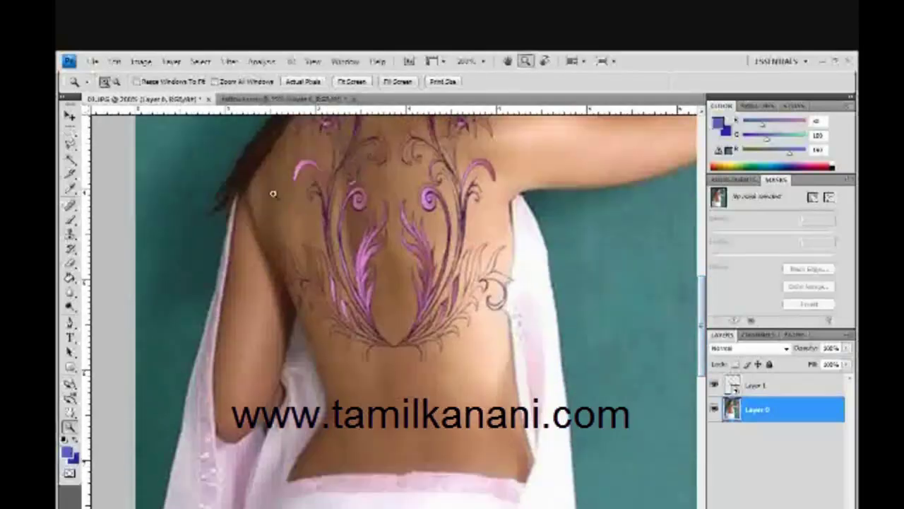
pyautogui.press('v')
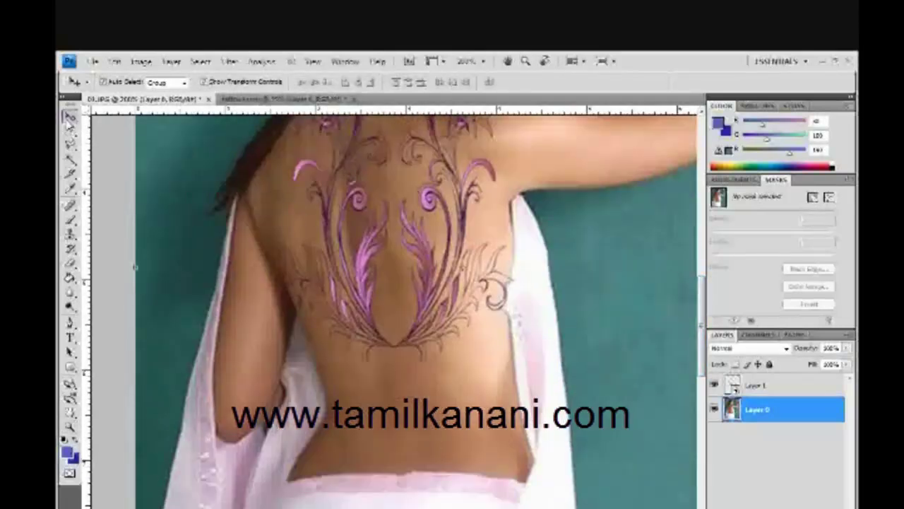
pyautogui.click(770, 385)
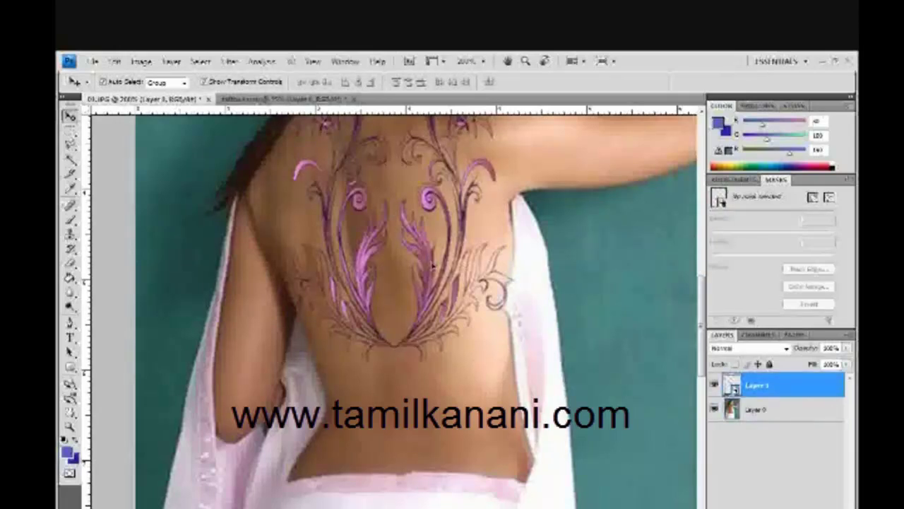
pyautogui.moveTo(434, 264); pyautogui.dragTo(431, 350)
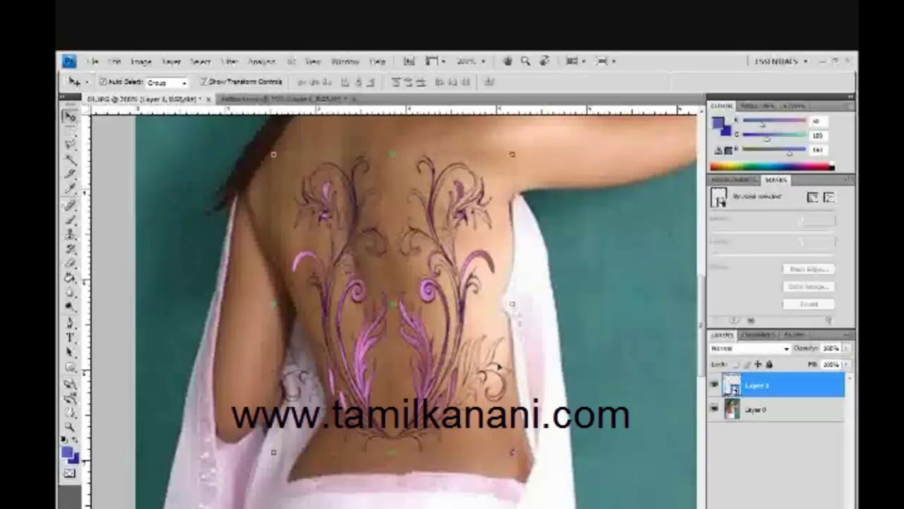
# Step: Tilt the ornament on Layer 1 counterclockwise and scale it down to fit between the sides of the woman's back
pyautogui.moveTo(519, 457); pyautogui.dragTo(527, 435)
pyautogui.moveTo(464, 387); pyautogui.dragTo(441, 387)
pyautogui.moveTo(473, 141); pyautogui.dragTo(462, 162)
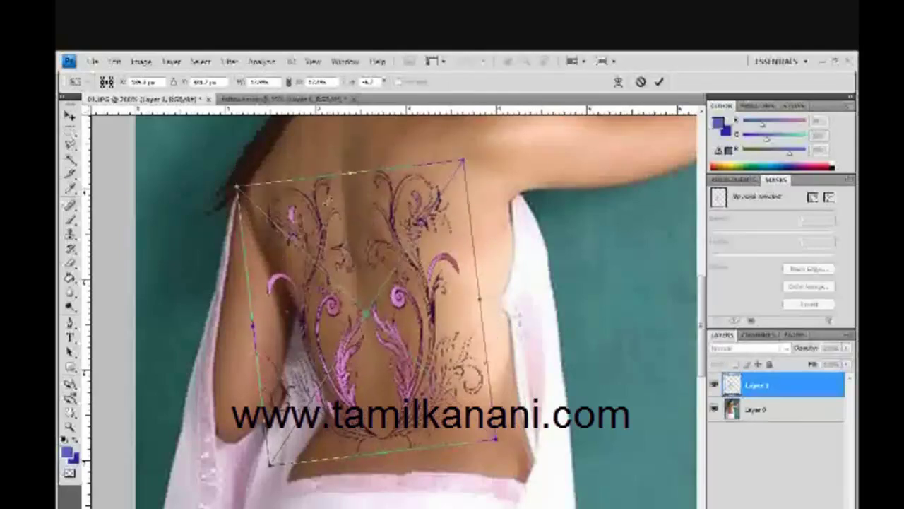
pyautogui.moveTo(237, 189); pyautogui.dragTo(245, 191)
pyautogui.moveTo(279, 464); pyautogui.dragTo(296, 465)
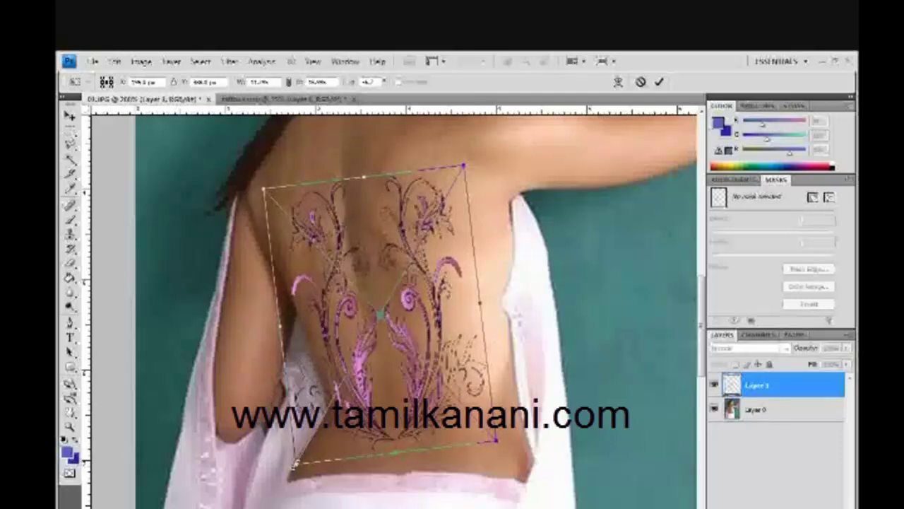
pyautogui.moveTo(497, 442); pyautogui.dragTo(500, 439)
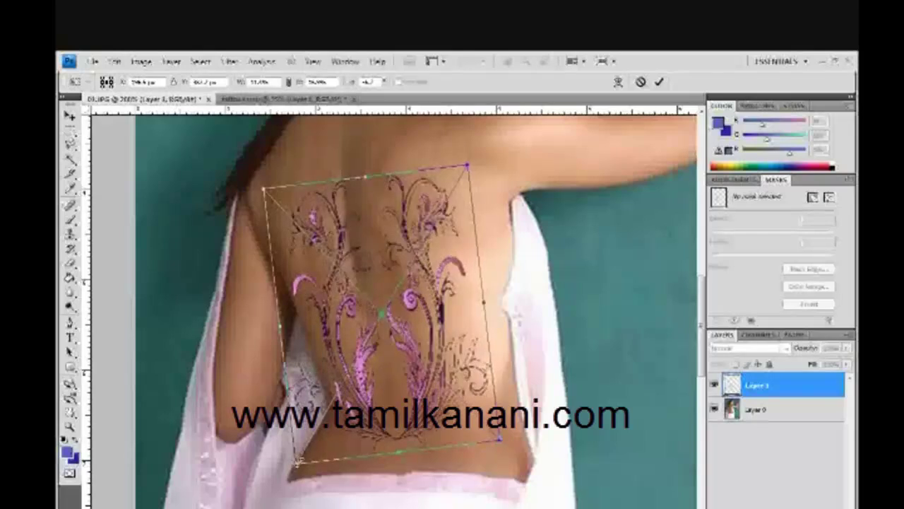
pyautogui.moveTo(297, 462); pyautogui.dragTo(300, 462)
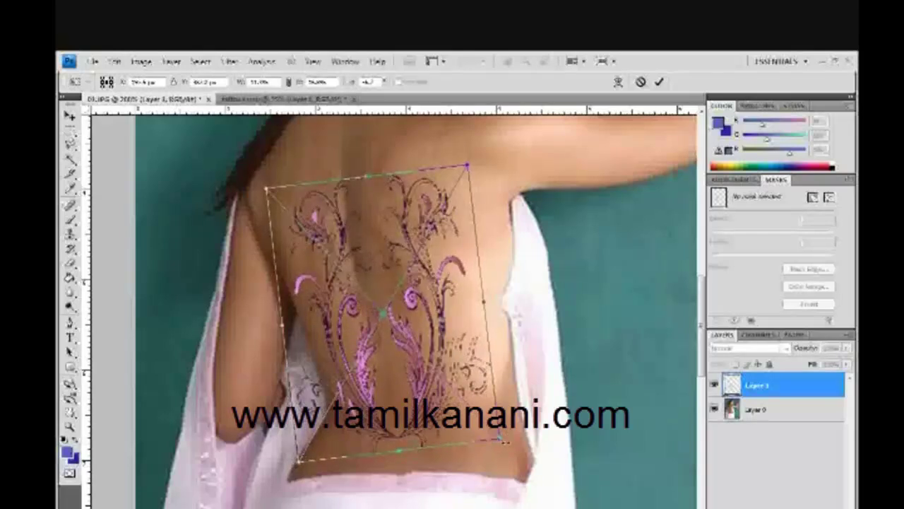
# Step: Rotate the ornament further counterclockwise and shift it slightly up and left to follow the spine
pyautogui.moveTo(504, 441); pyautogui.dragTo(507, 432)
pyautogui.moveTo(396, 247); pyautogui.dragTo(386, 239)
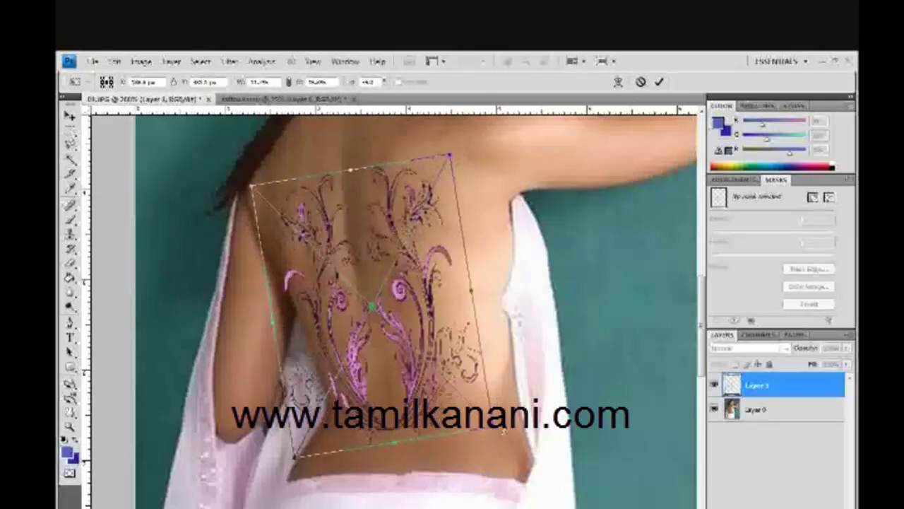
pyautogui.moveTo(503, 429); pyautogui.dragTo(498, 422)
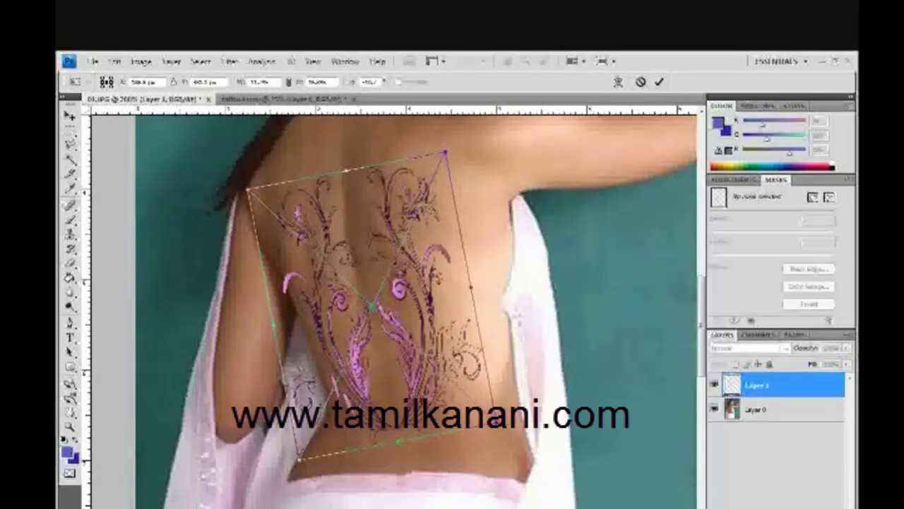
pyautogui.moveTo(362, 396); pyautogui.dragTo(365, 395)
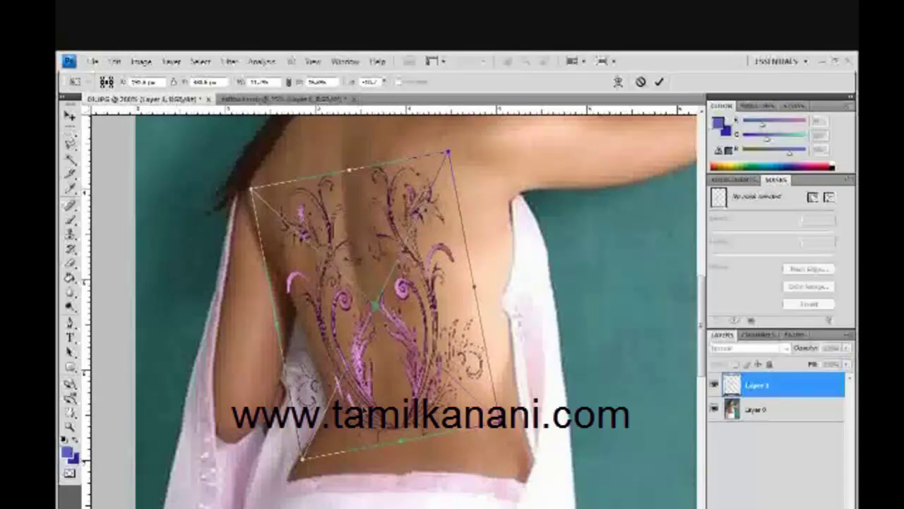
# Step: Shrink the tilted ornament slightly, fine-tune its angle and position on the back, and apply the transformation
pyautogui.moveTo(251, 189); pyautogui.dragTo(253, 195)
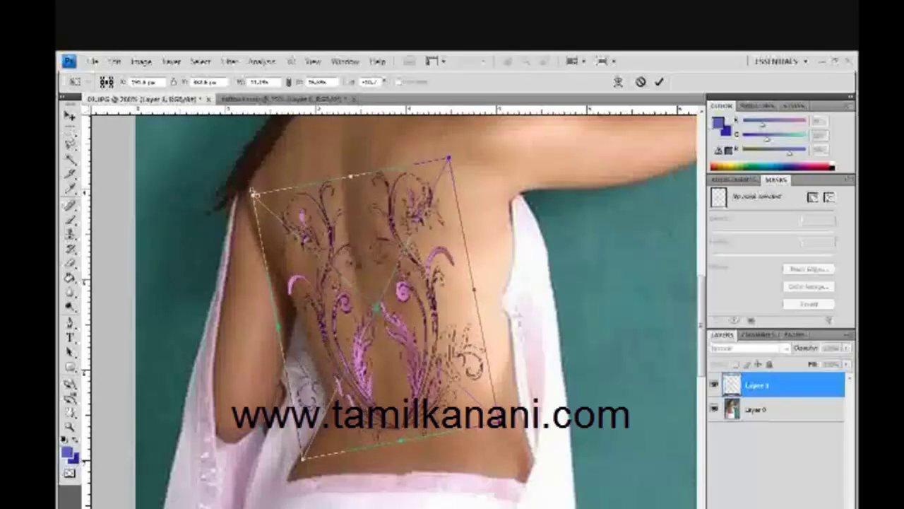
pyautogui.moveTo(304, 461); pyautogui.dragTo(307, 457)
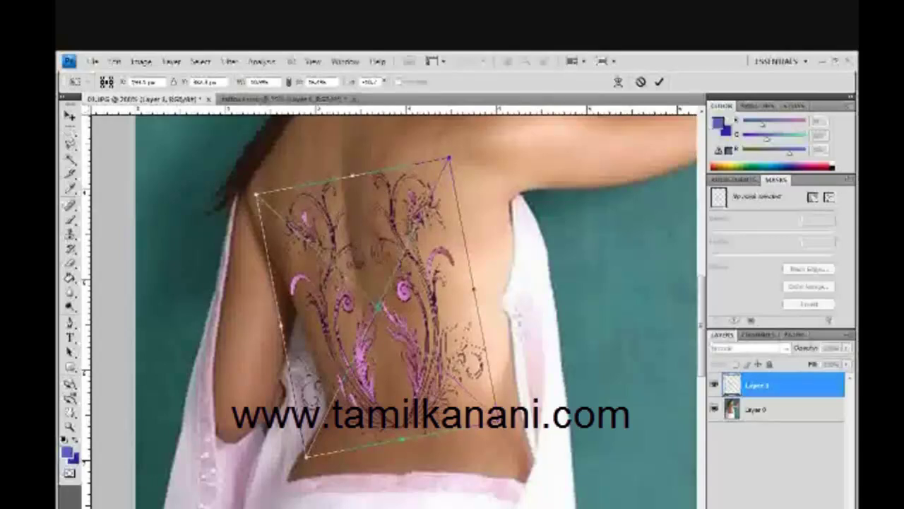
pyautogui.moveTo(449, 158); pyautogui.dragTo(443, 161)
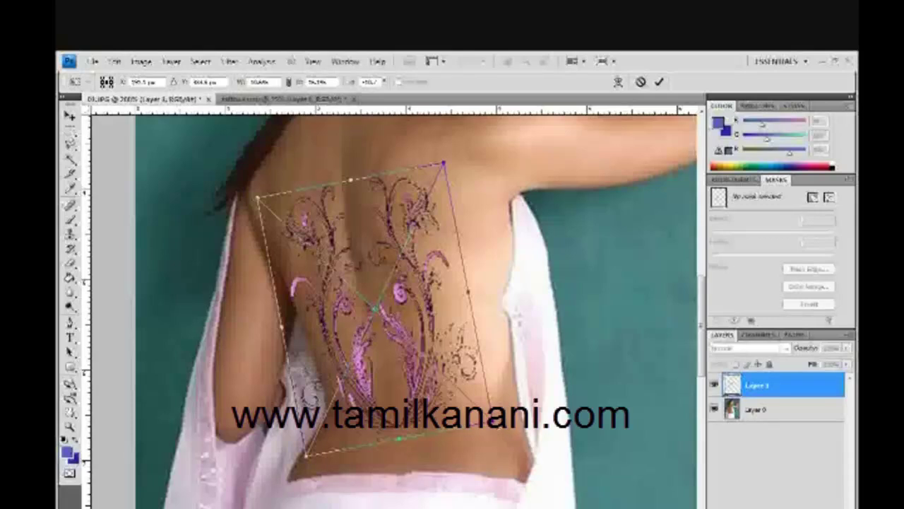
pyautogui.moveTo(499, 428); pyautogui.dragTo(502, 424)
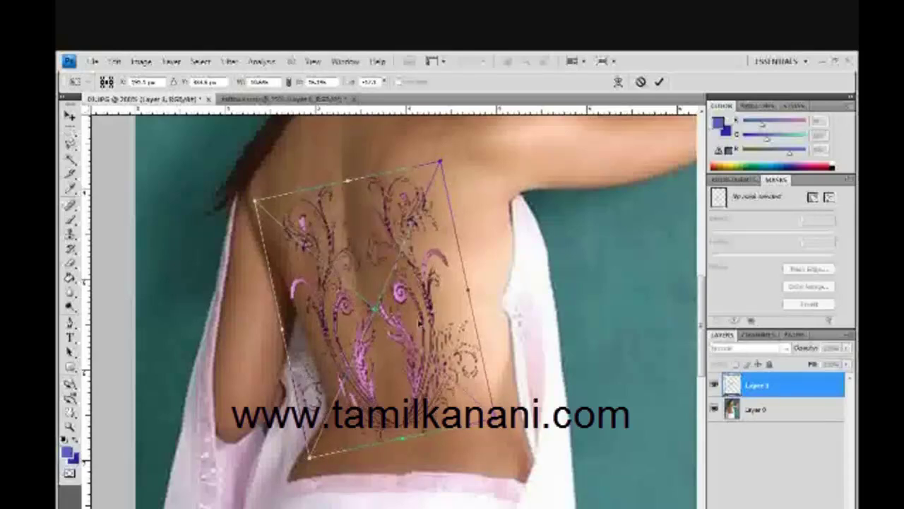
pyautogui.moveTo(420, 323); pyautogui.dragTo(418, 327)
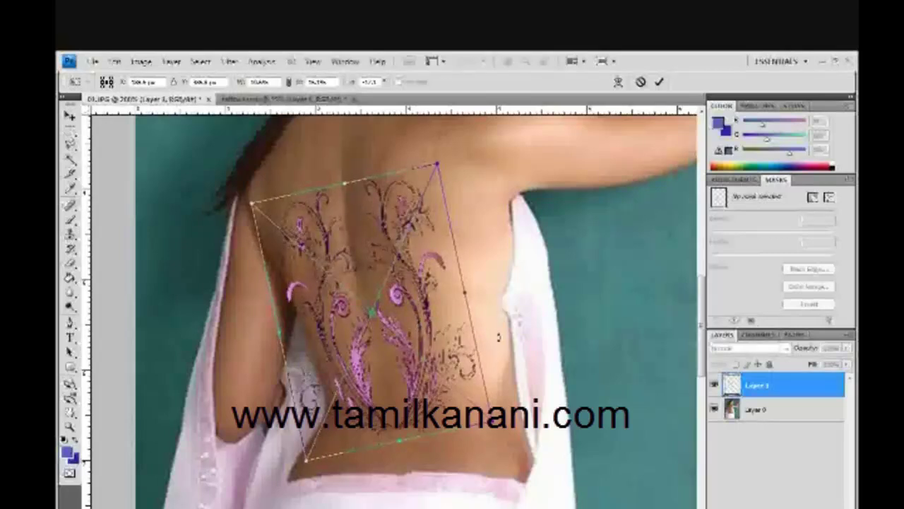
pyautogui.press('Return')
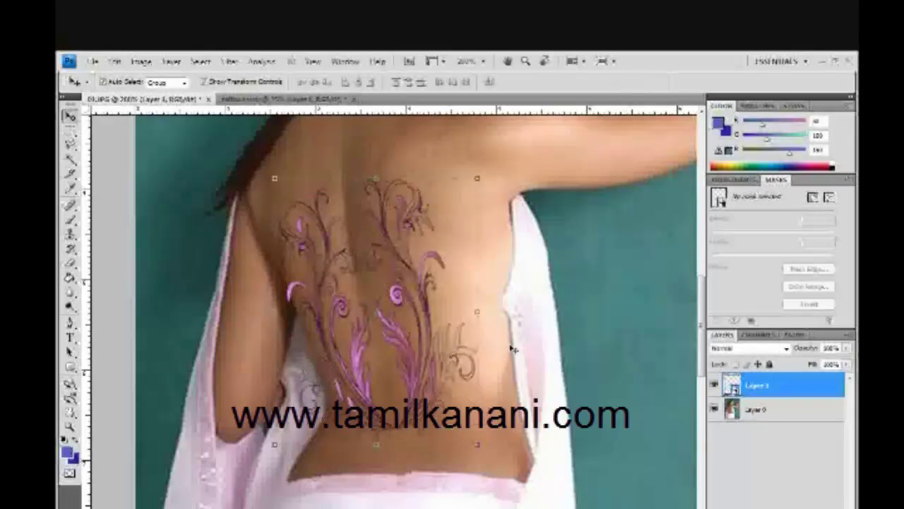
# Step: Transform the ornament again to correct its tilt slightly, and apply the change
pyautogui.click(477, 446)
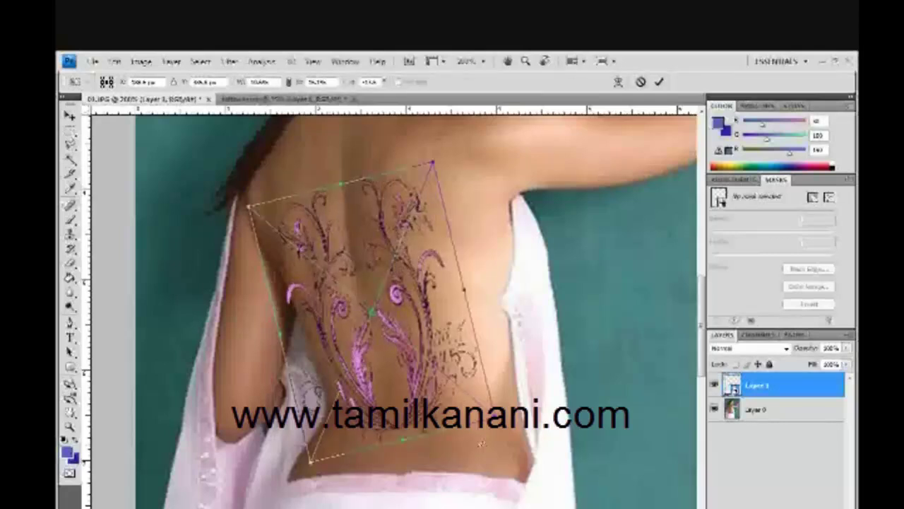
pyautogui.moveTo(477, 450); pyautogui.dragTo(475, 453)
pyautogui.press('Return')
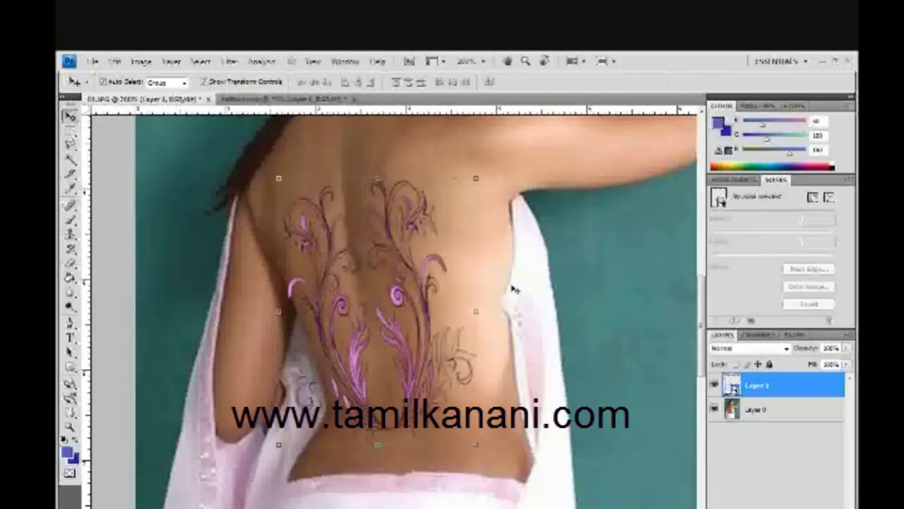
# Step: Enlarge the ornament slightly while keeping its counterclockwise tilt so it spans the woman's back, and apply the transformation
pyautogui.click(429, 376)
pyautogui.click(411, 359)
pyautogui.moveTo(481, 179); pyautogui.dragTo(448, 158)
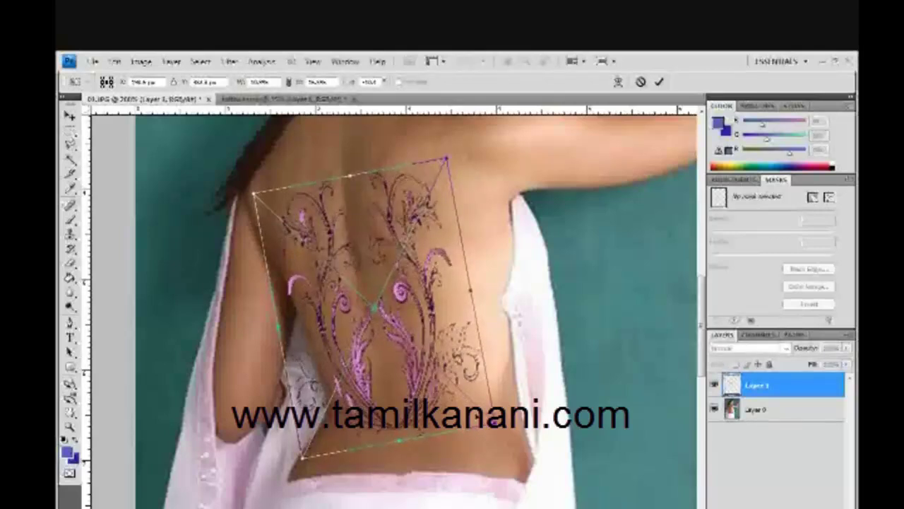
pyautogui.moveTo(485, 351); pyautogui.dragTo(483, 351)
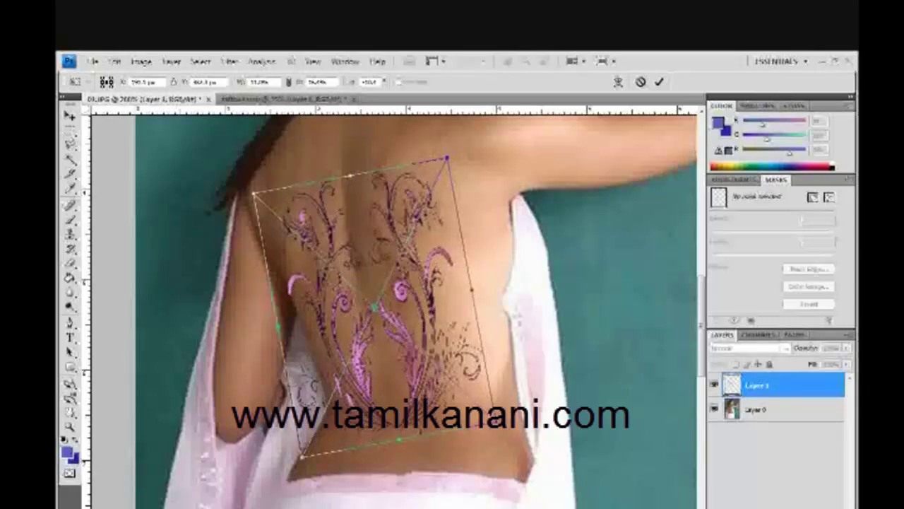
pyautogui.moveTo(400, 439); pyautogui.dragTo(400, 443)
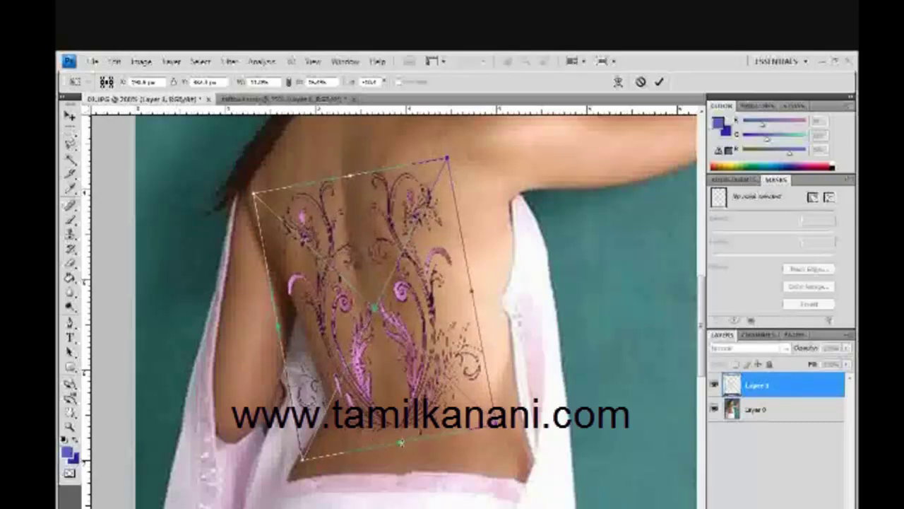
pyautogui.moveTo(446, 158); pyautogui.dragTo(455, 152)
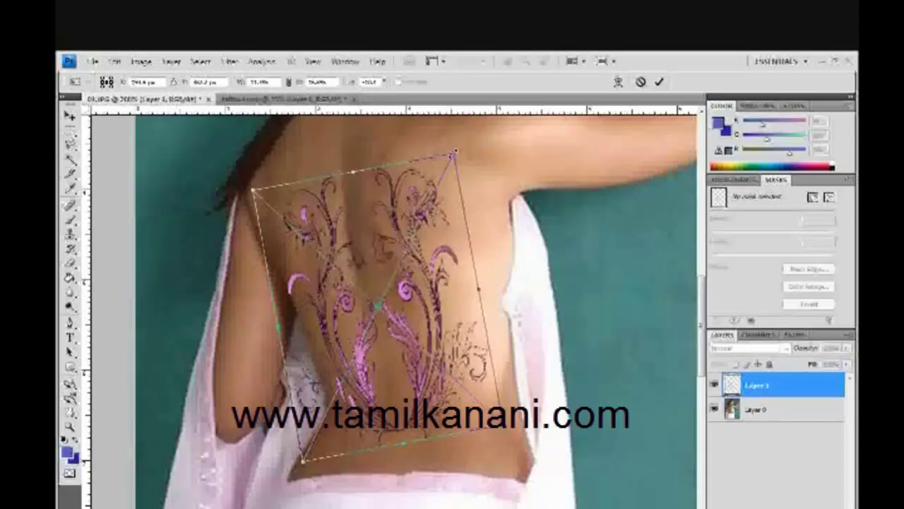
pyautogui.press('Return')
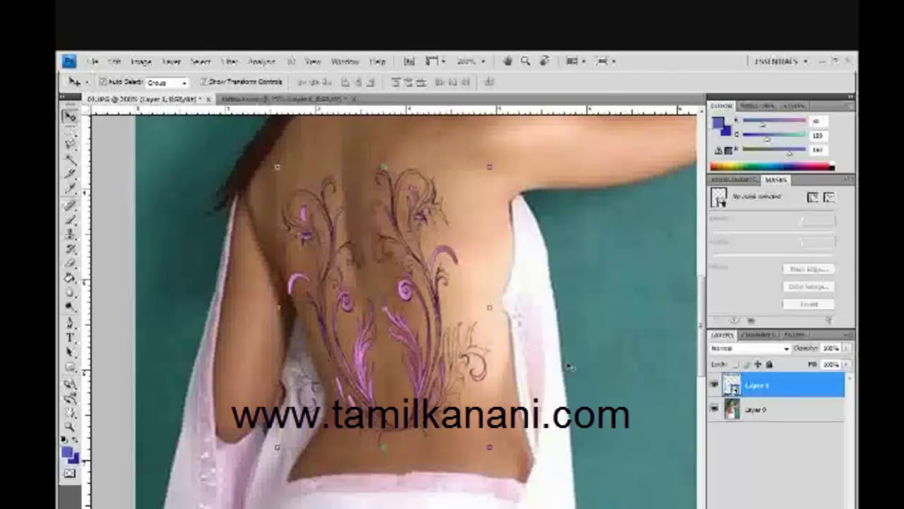
# Step: Rasterize the ornament smart object on Layer 1
pyautogui.hotkey('alt', '[')
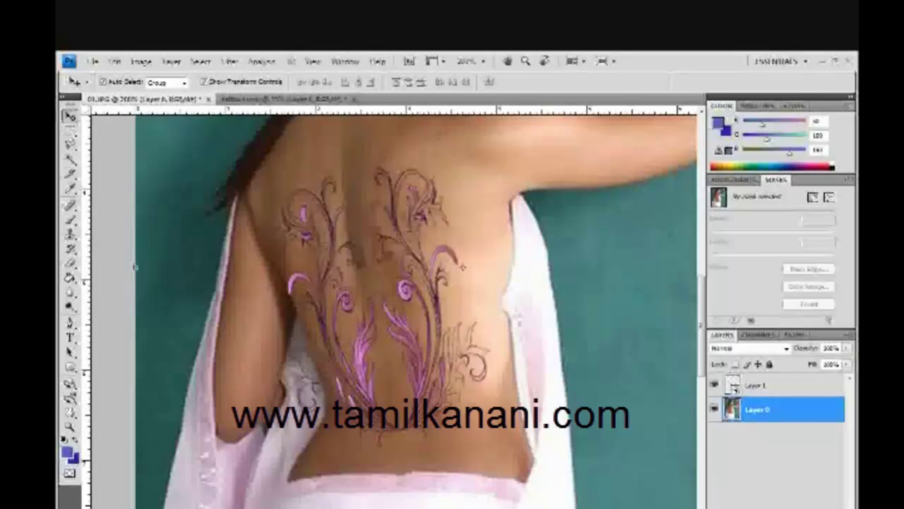
pyautogui.click(750, 394)
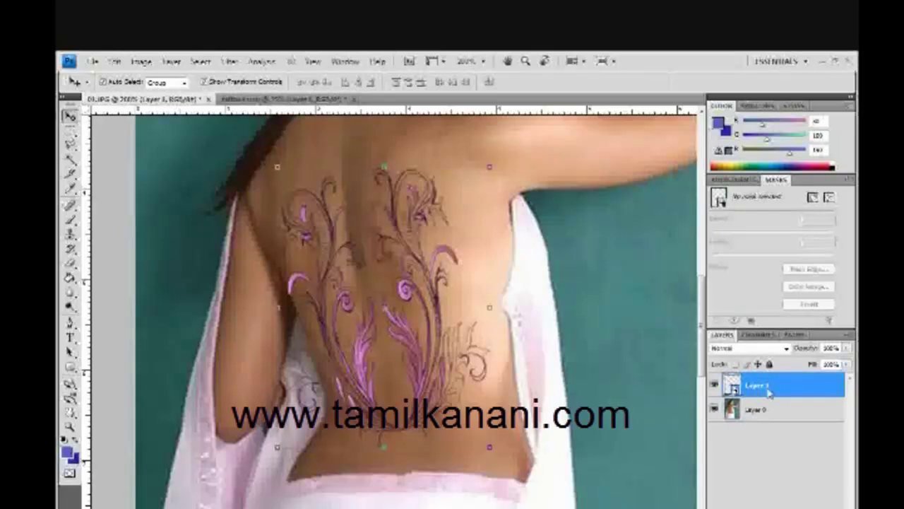
pyautogui.rightClick(768, 393)
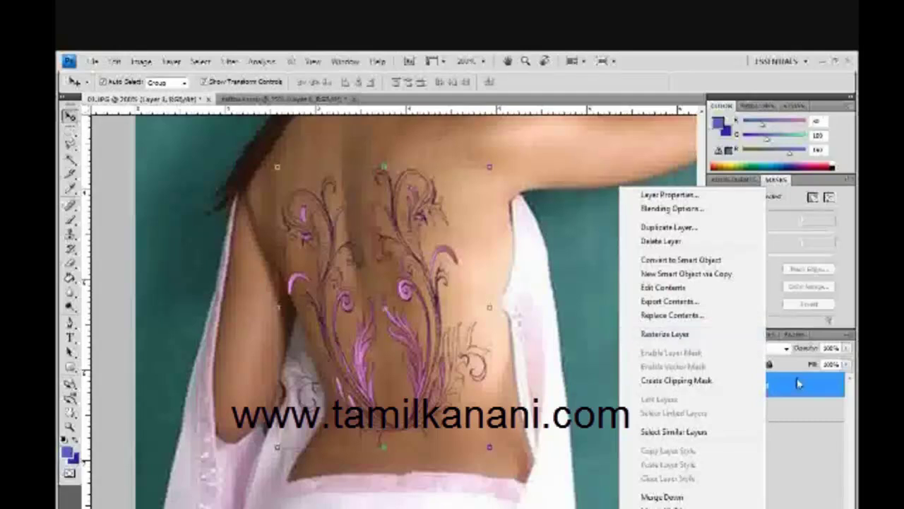
pyautogui.click(690, 341)
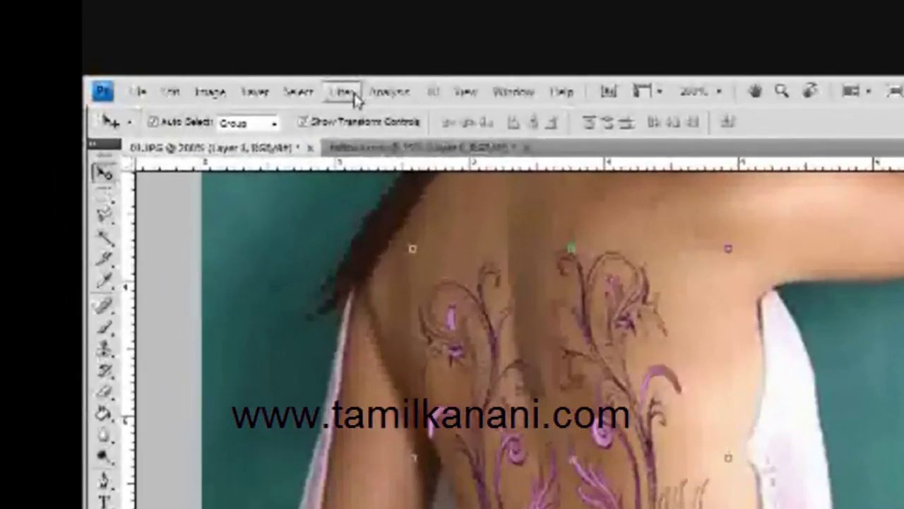
# Step: Start the Liquify filter on Layer 1, magnify the ornament to 200% and choose the Forward Warp tool
pyautogui.click(353, 96)
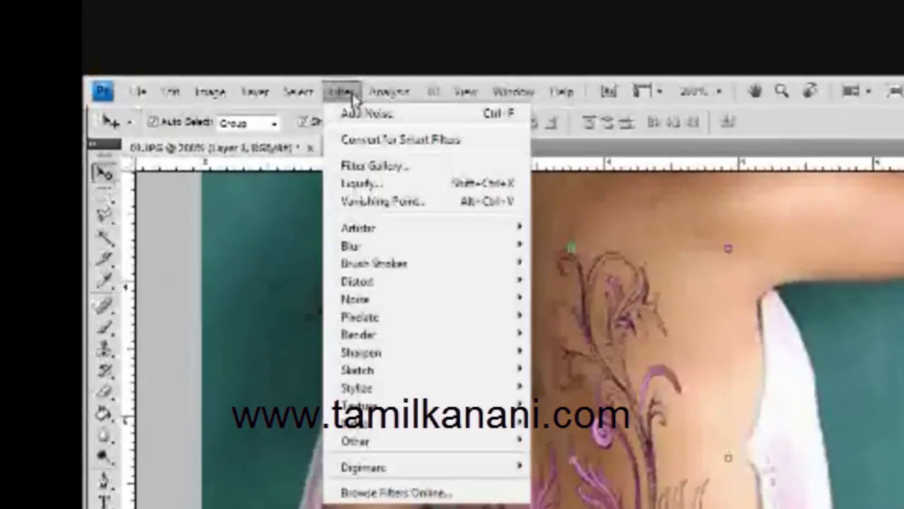
pyautogui.click(368, 185)
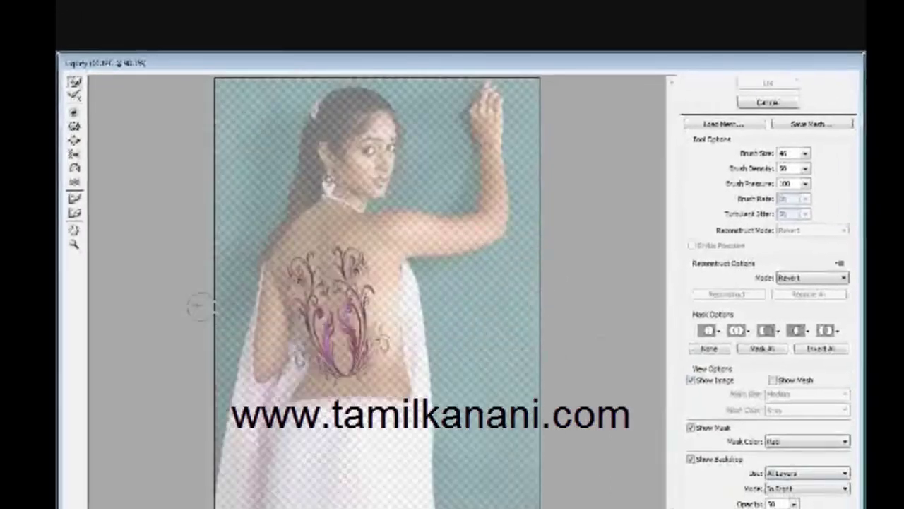
pyautogui.click(73, 244)
pyautogui.click(299, 330)
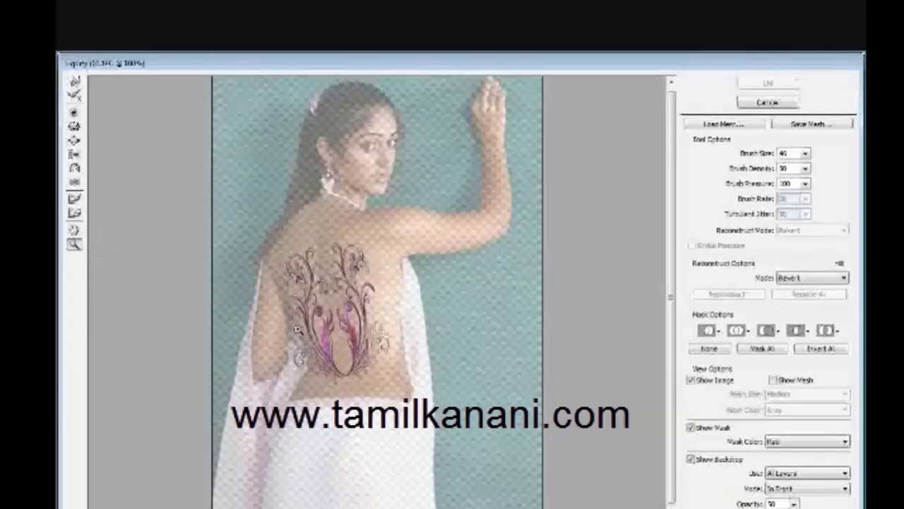
pyautogui.click(298, 330)
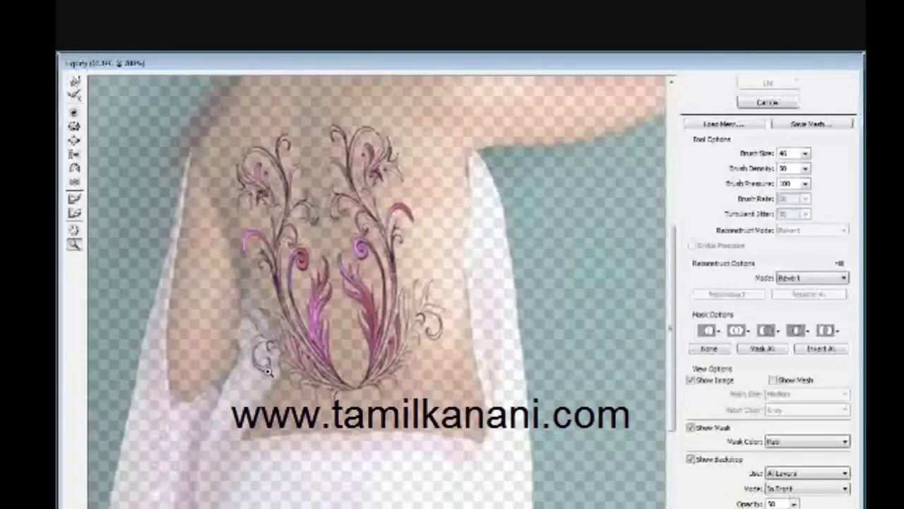
pyautogui.click(76, 83)
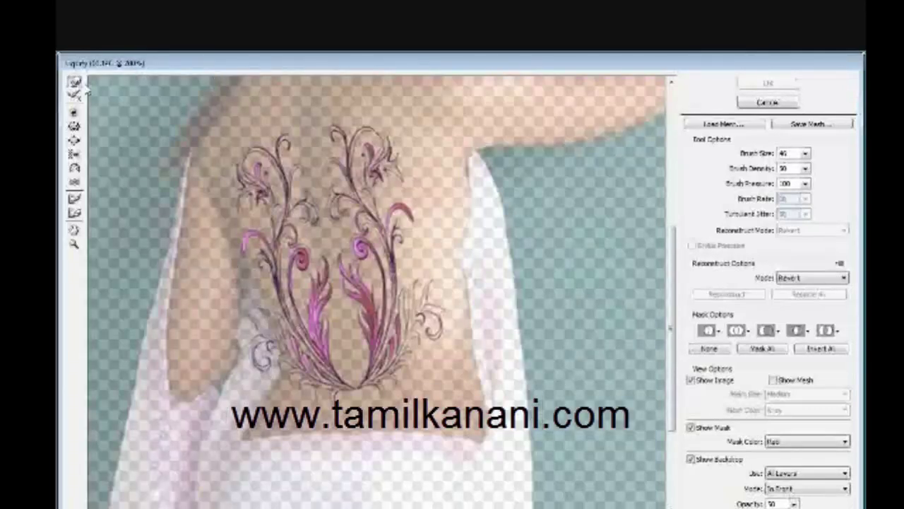
pyautogui.click(805, 154)
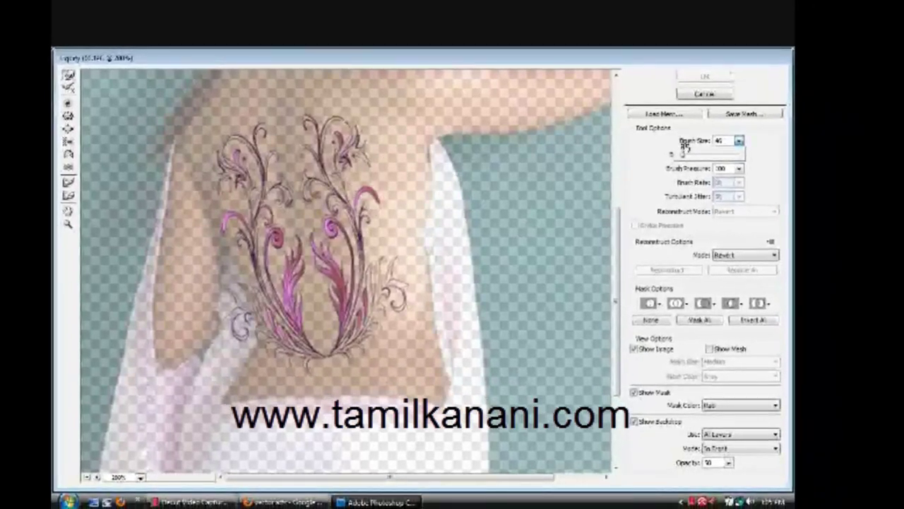
pyautogui.moveTo(687, 153); pyautogui.dragTo(686, 160)
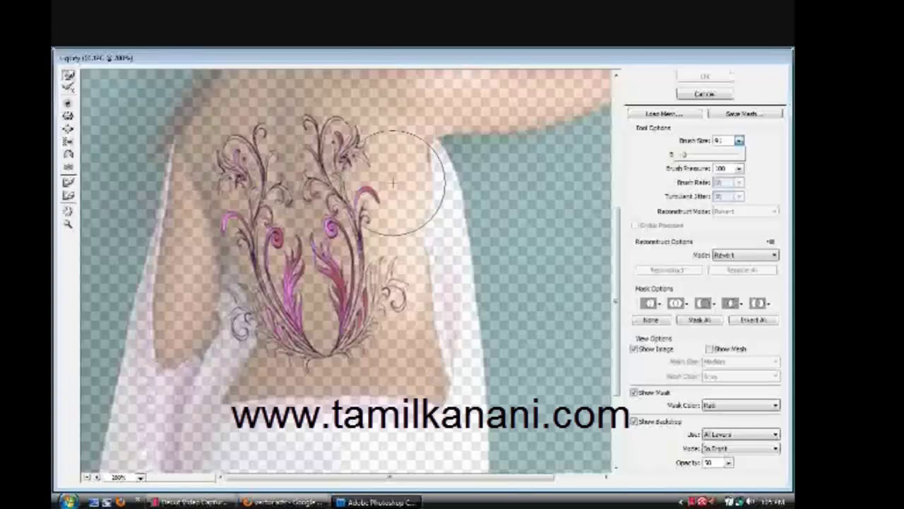
pyautogui.moveTo(685, 159); pyautogui.dragTo(687, 161)
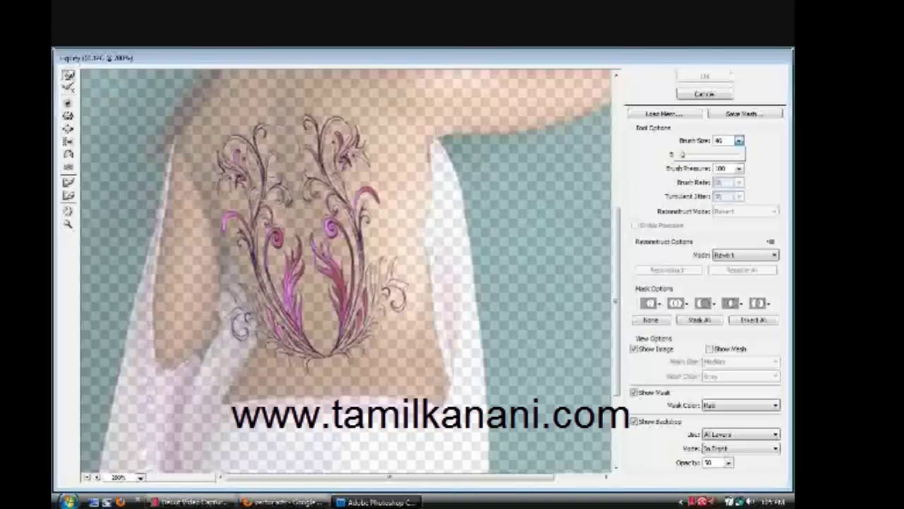
# Step: Warp the ornament's upper inner curls and push its lower outer swirl off the cloth with a size 46 brush, and apply Liquify
pyautogui.click(298, 203)
pyautogui.moveTo(291, 202)
pyautogui.mouseDown()
pyautogui.moveTo(286, 186)
pyautogui.moveTo(307, 186)
pyautogui.moveTo(299, 190)
pyautogui.mouseUp()
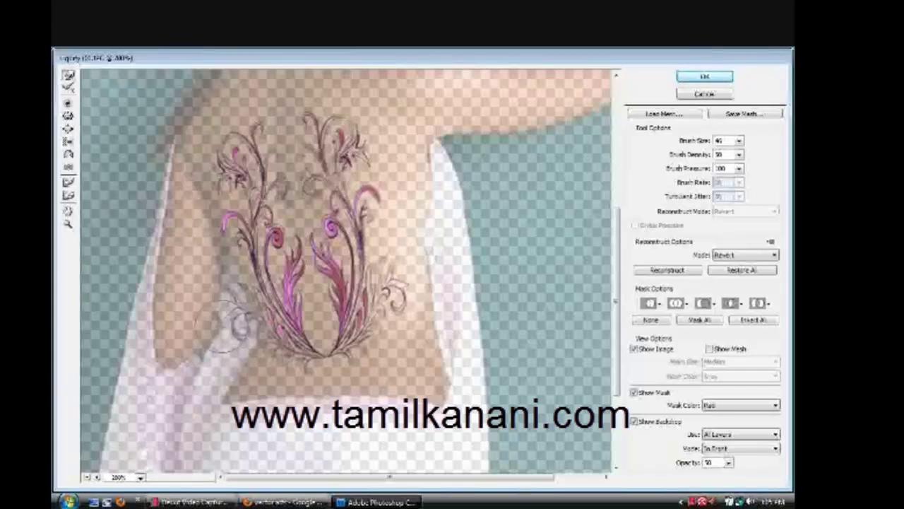
pyautogui.moveTo(216, 322); pyautogui.dragTo(230, 329)
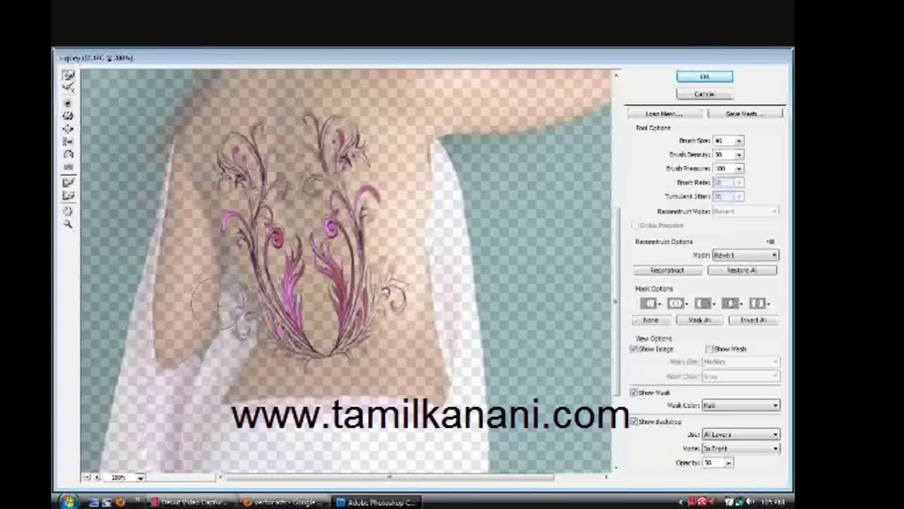
pyautogui.moveTo(223, 348)
pyautogui.mouseDown()
pyautogui.moveTo(226, 318)
pyautogui.moveTo(212, 295)
pyautogui.mouseUp()
pyautogui.moveTo(233, 267); pyautogui.dragTo(241, 259)
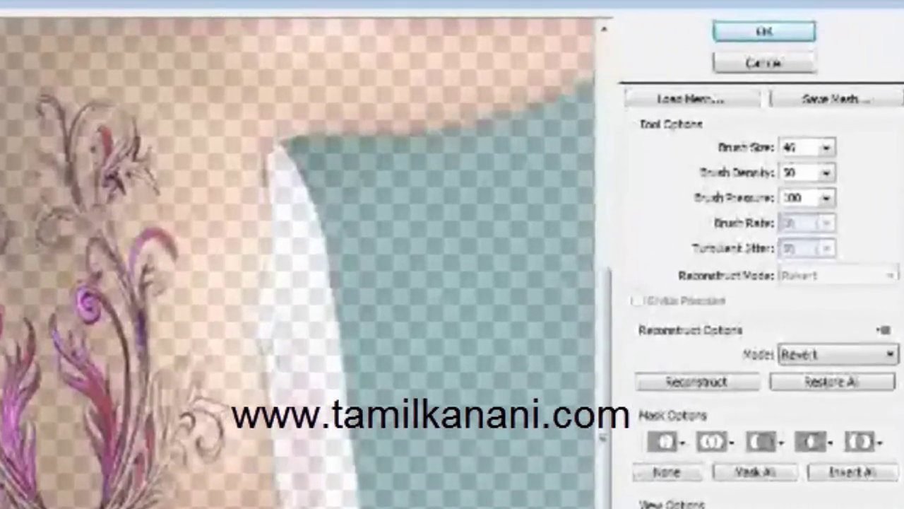
pyautogui.click(771, 35)
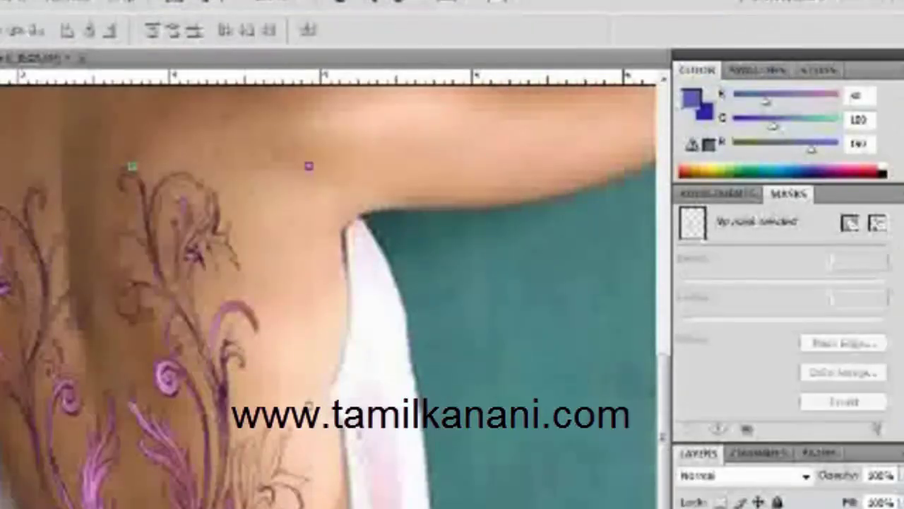
# Step: Magnify the ornament to 400% and erase the stray fragment overlapping the cloth beside the woman's waist
pyautogui.press('z')
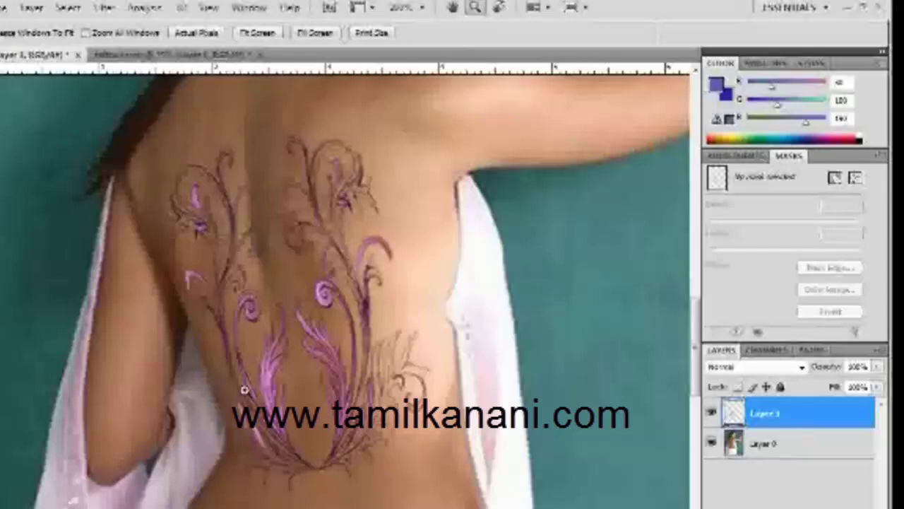
pyautogui.click(275, 319)
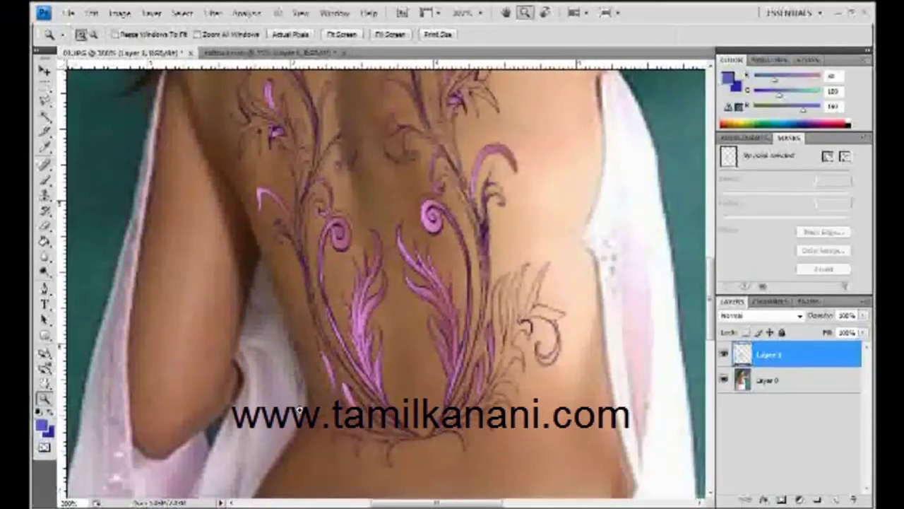
pyautogui.click(340, 400)
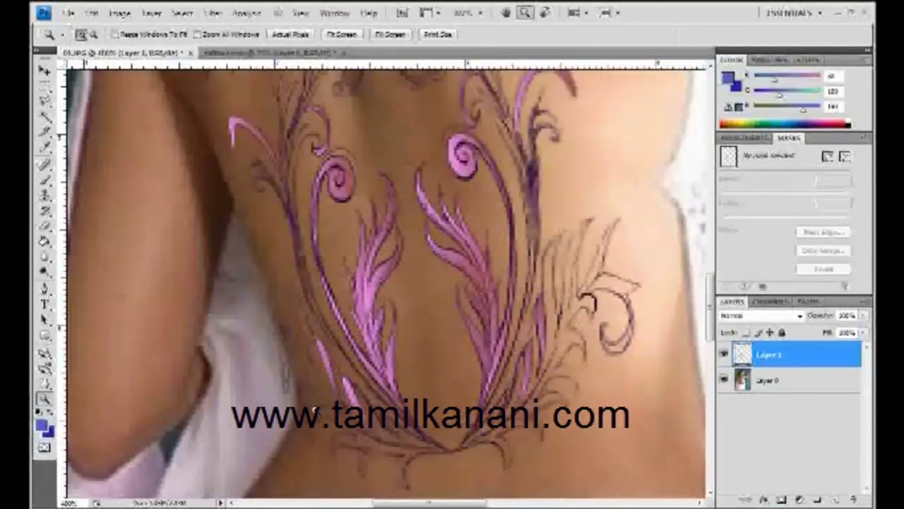
pyautogui.click(44, 224)
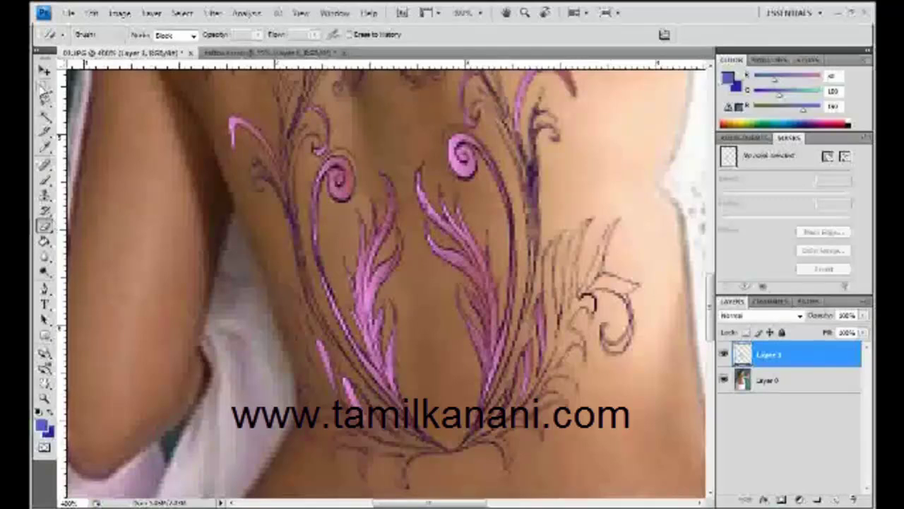
# Step: Set the blend mode of the ornament on Layer 1 to Multiply
pyautogui.click(44, 71)
pyautogui.click(678, 377)
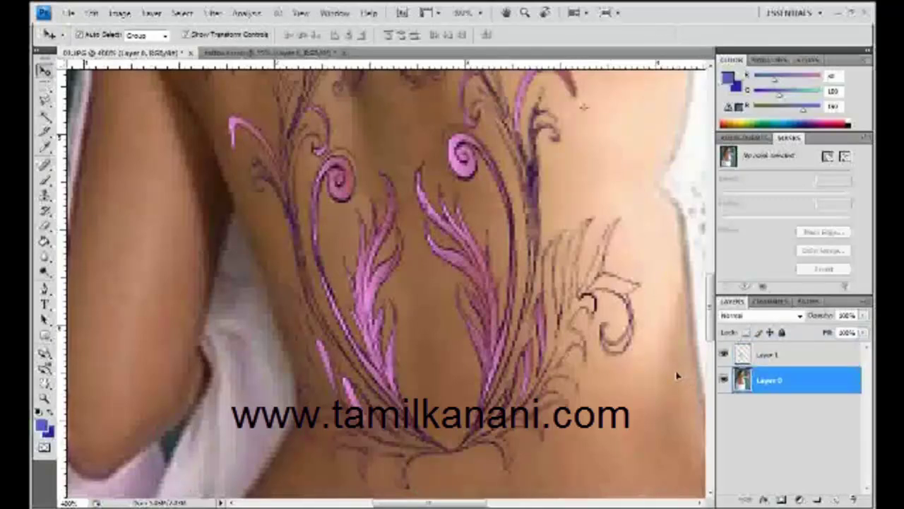
pyautogui.moveTo(710, 318)
pyautogui.mouseDown()
pyautogui.moveTo(703, 272)
pyautogui.moveTo(695, 341)
pyautogui.moveTo(698, 306)
pyautogui.moveTo(697, 315)
pyautogui.mouseUp()
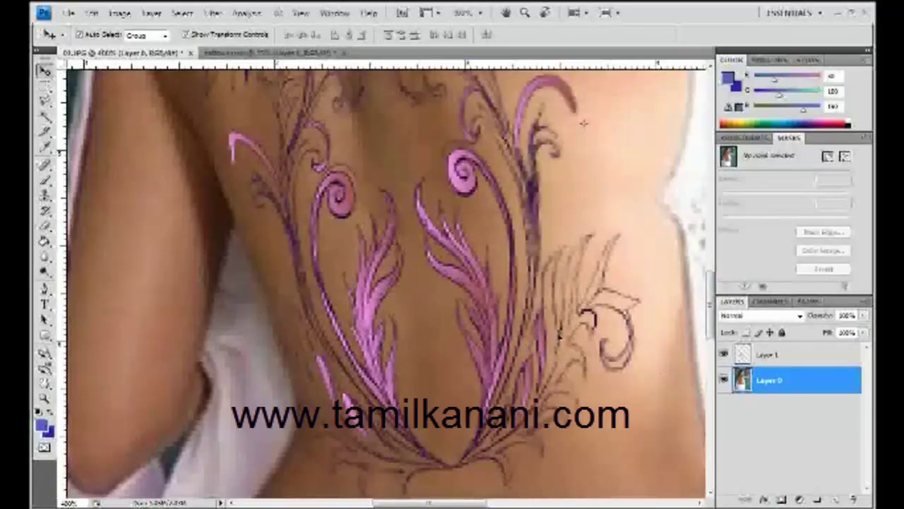
pyautogui.click(773, 356)
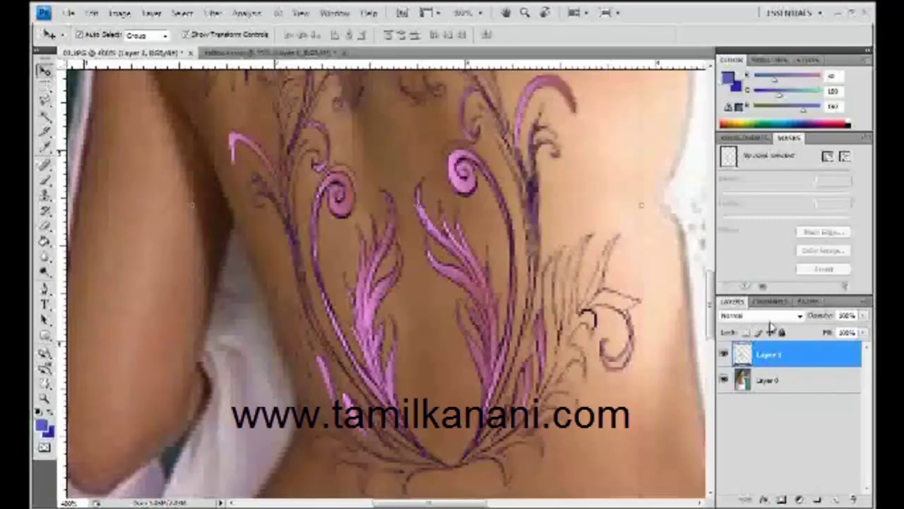
pyautogui.click(797, 320)
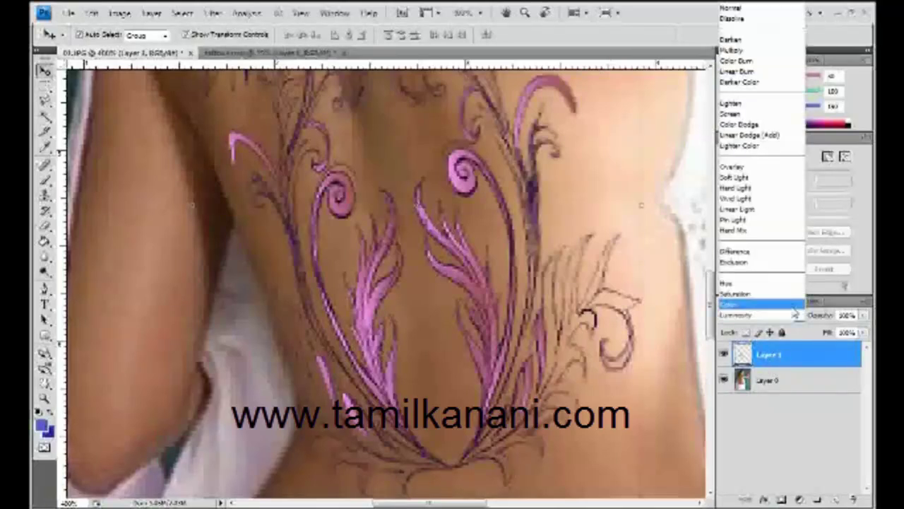
pyautogui.click(744, 57)
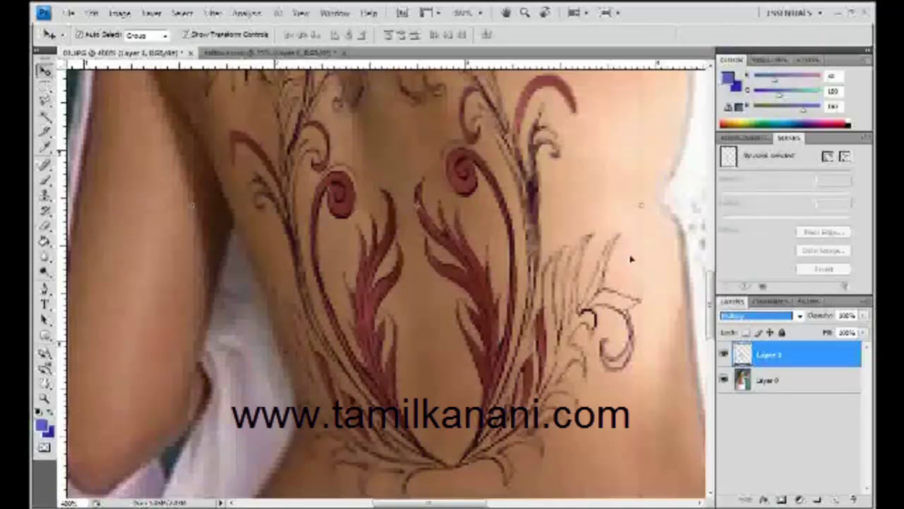
# Step: Lower the opacity of Layer 1 to about 52% so the ornament blends into the skin
pyautogui.click(863, 315)
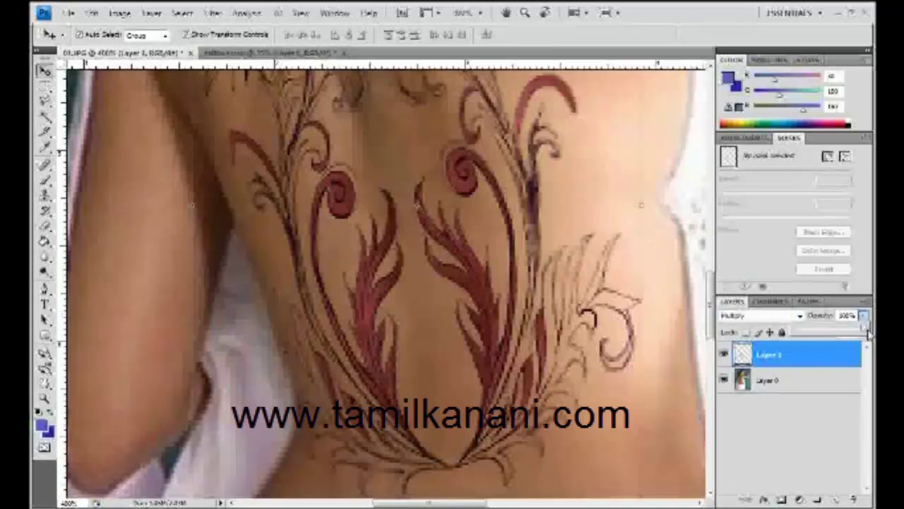
pyautogui.moveTo(866, 329); pyautogui.dragTo(838, 333)
pyautogui.moveTo(839, 333)
pyautogui.mouseDown()
pyautogui.moveTo(823, 327)
pyautogui.moveTo(834, 328)
pyautogui.mouseUp()
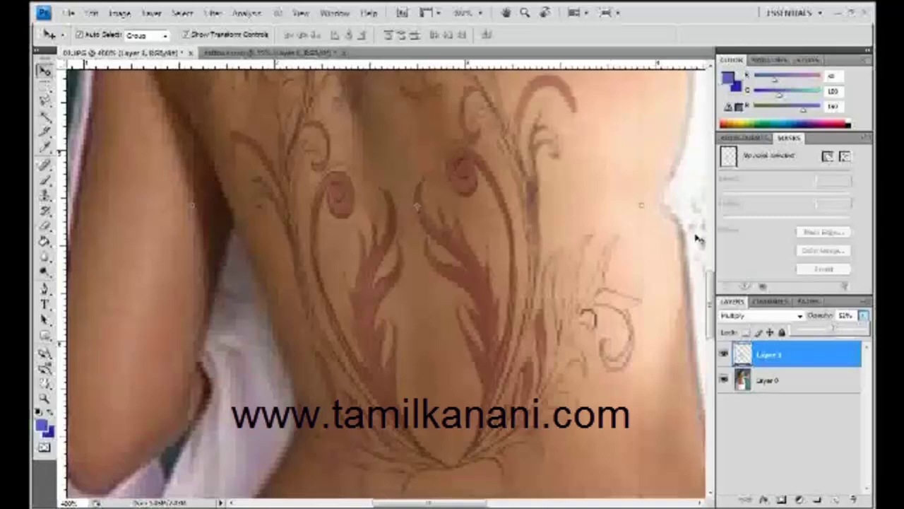
pyautogui.click(642, 253)
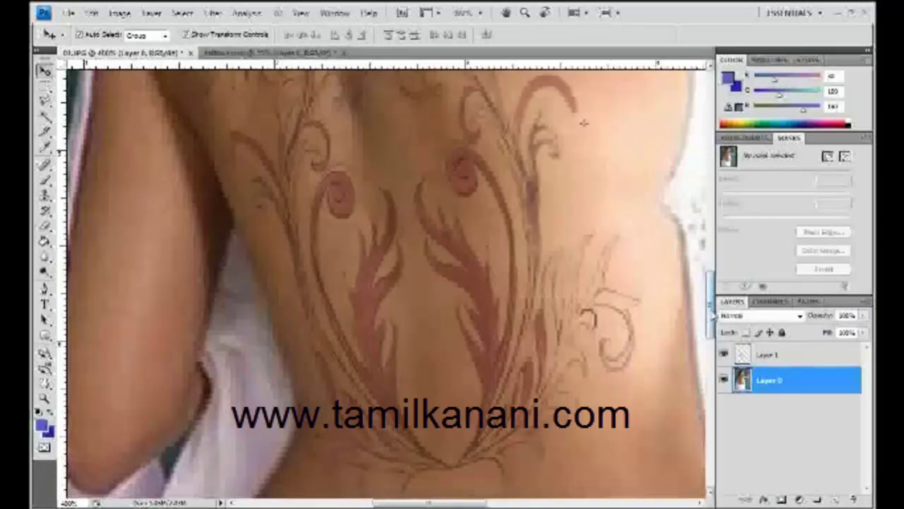
# Step: Apply the Add Noise filter to Layer 0 with an amount of 0.10% and Uniform distribution
pyautogui.moveTo(712, 309); pyautogui.dragTo(711, 263)
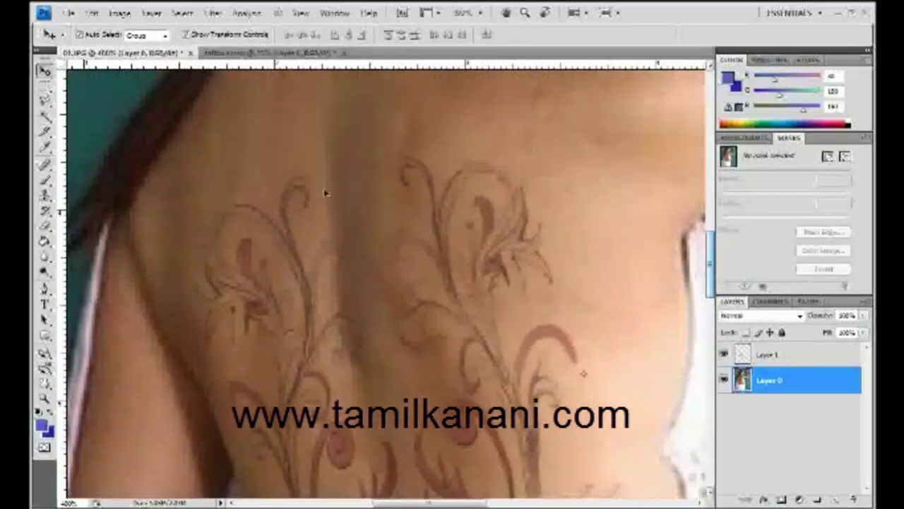
pyautogui.click(212, 13)
pyautogui.moveTo(297, 160)
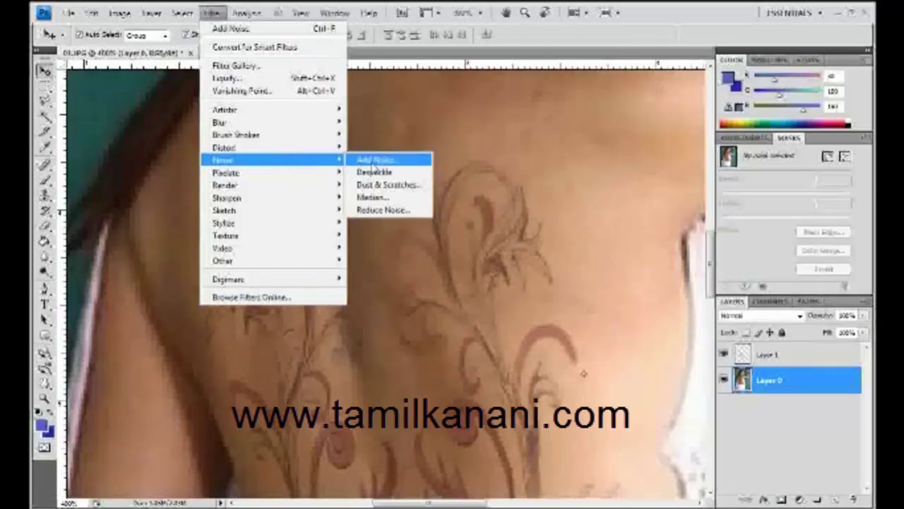
pyautogui.click(375, 166)
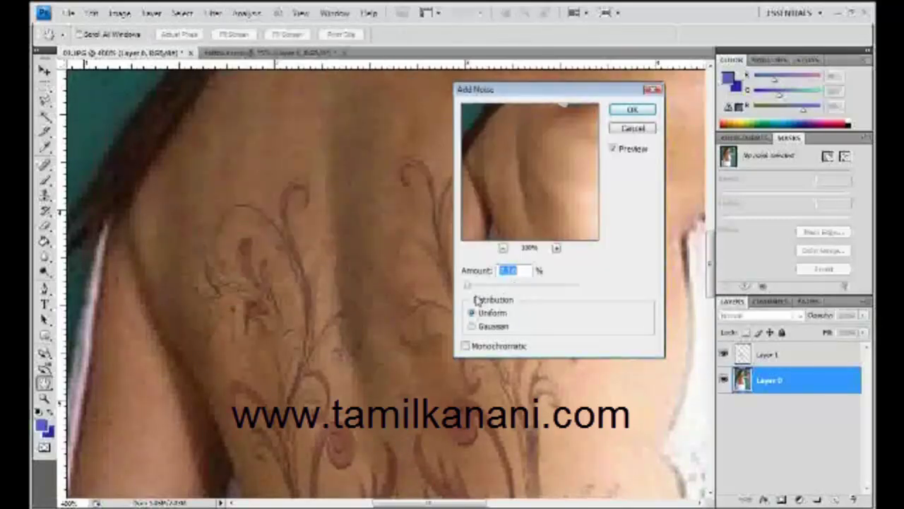
pyautogui.click(470, 287)
pyautogui.moveTo(470, 288); pyautogui.dragTo(463, 288)
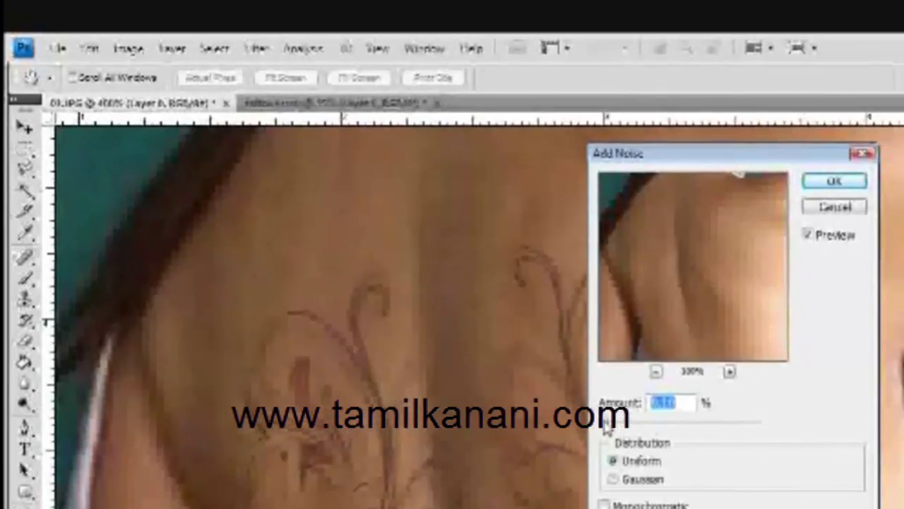
pyautogui.click(835, 181)
# Step: Examine the blended tattoo along the whole back, reducing the magnification to 300%
pyautogui.press('v')
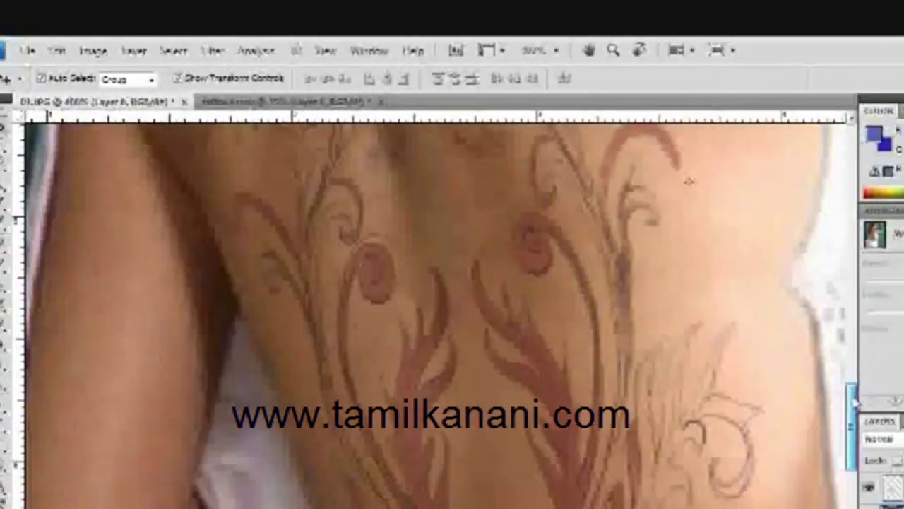
pyautogui.moveTo(853, 400); pyautogui.dragTo(852, 448)
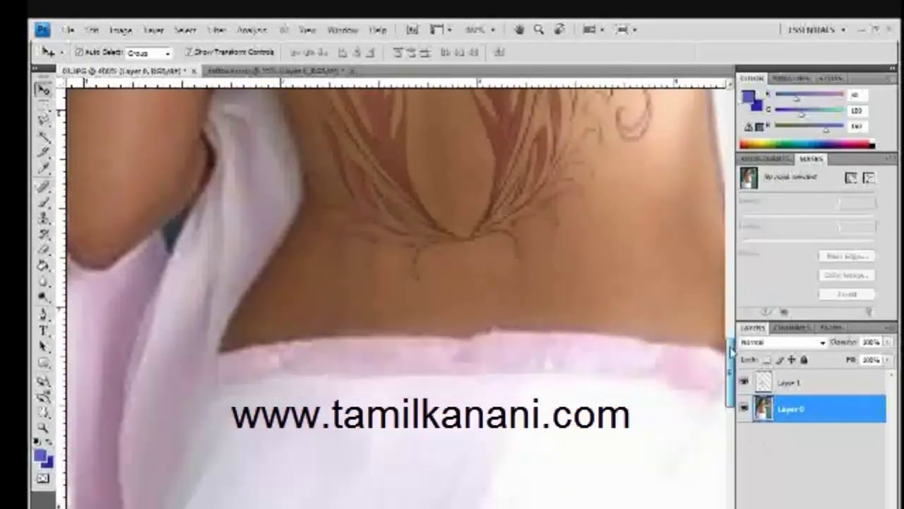
pyautogui.moveTo(732, 351); pyautogui.dragTo(726, 300)
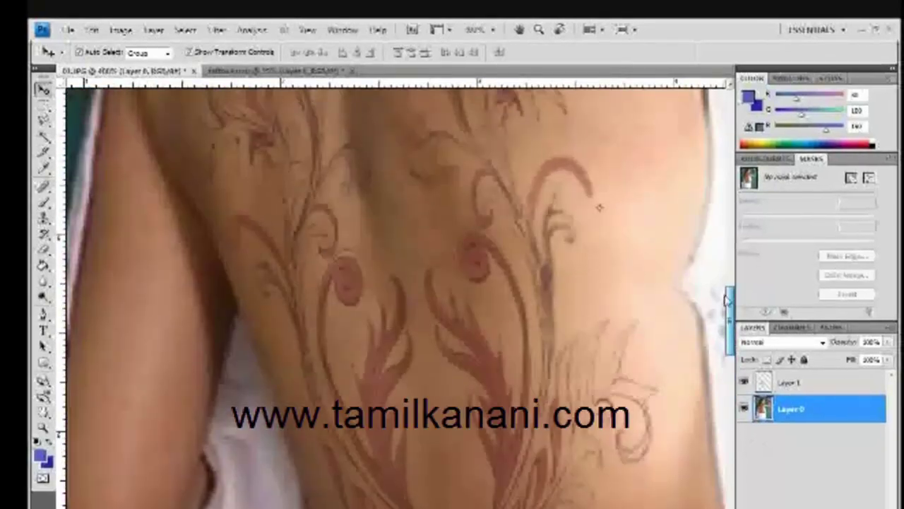
pyautogui.click(43, 428)
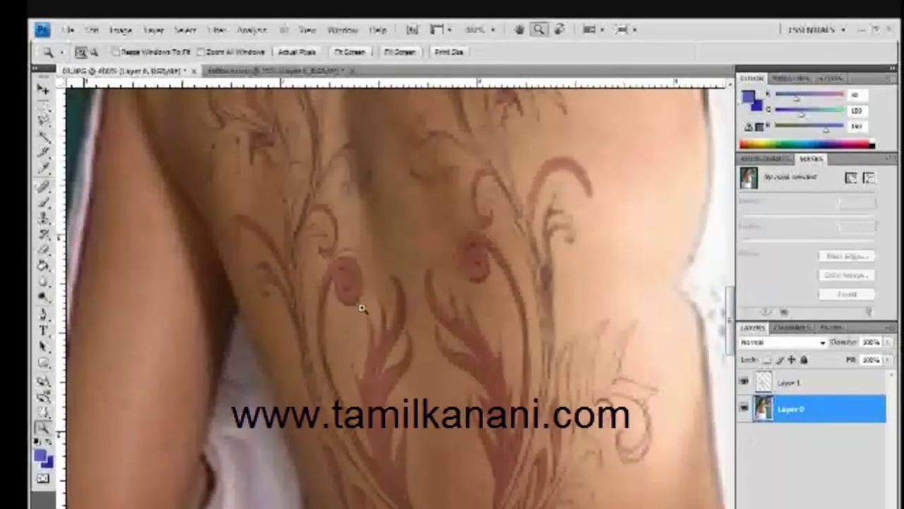
pyautogui.keyDown('alt'); pyautogui.click(390, 268); pyautogui.keyUp('alt')
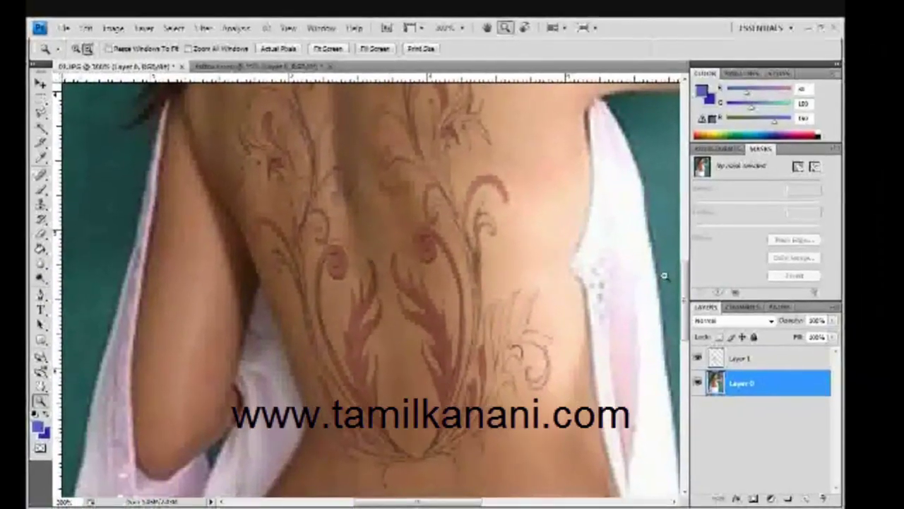
pyautogui.moveTo(686, 305); pyautogui.dragTo(670, 318)
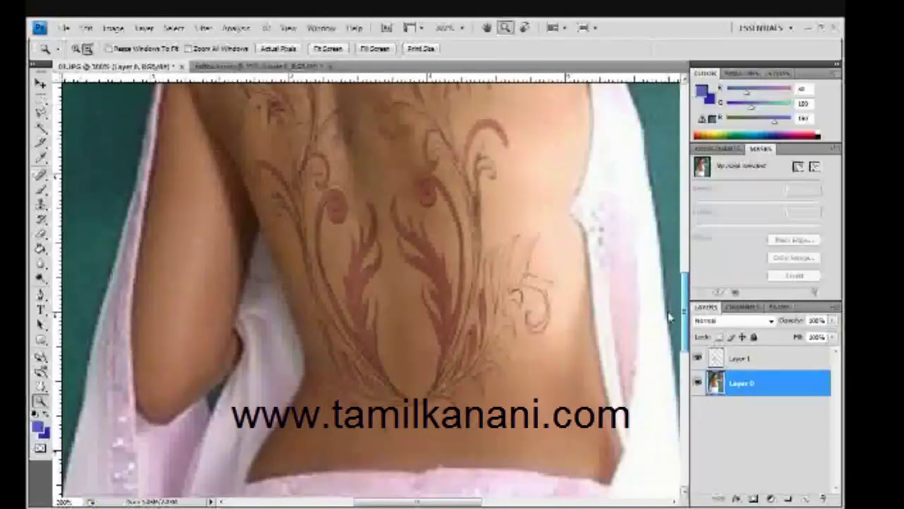
pyautogui.moveTo(670, 318); pyautogui.dragTo(663, 309)
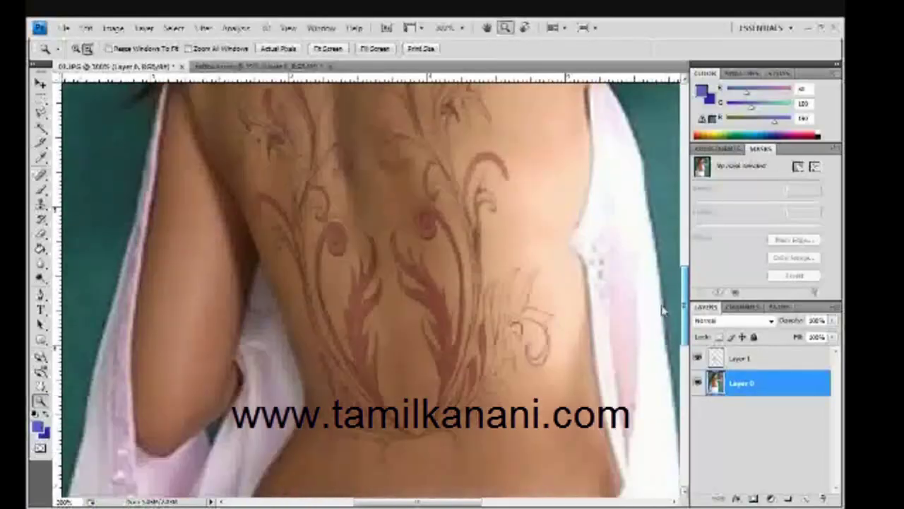